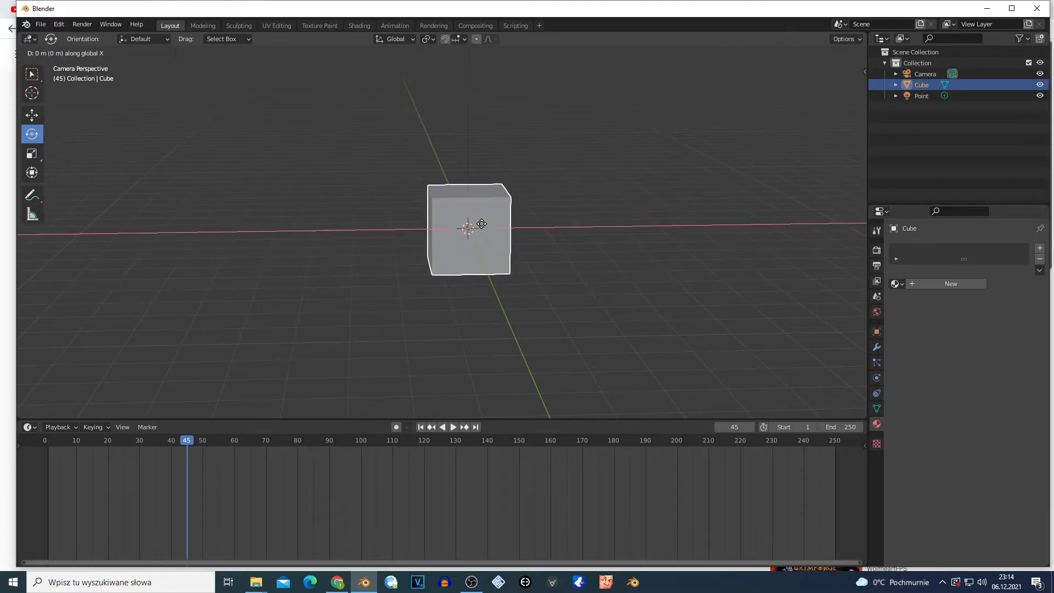
Move the cube about 7.92 m along the X axis and add a plane at the origin scaled up about 7.32 times.
left_click(778, 212)
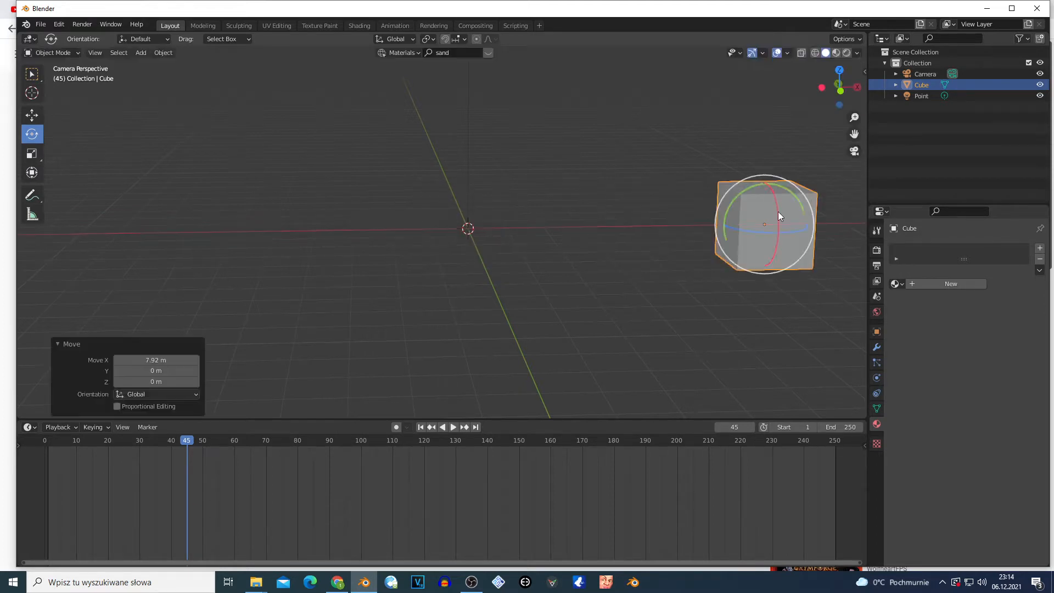
key("shift+a")
mouse_move(434, 236)
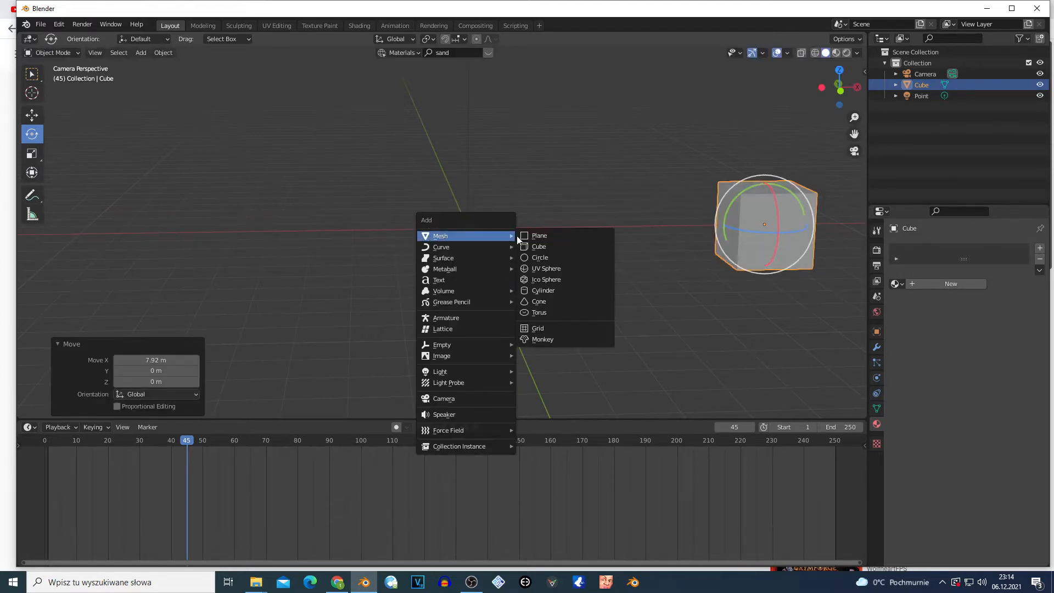
left_click(551, 236)
key("s")
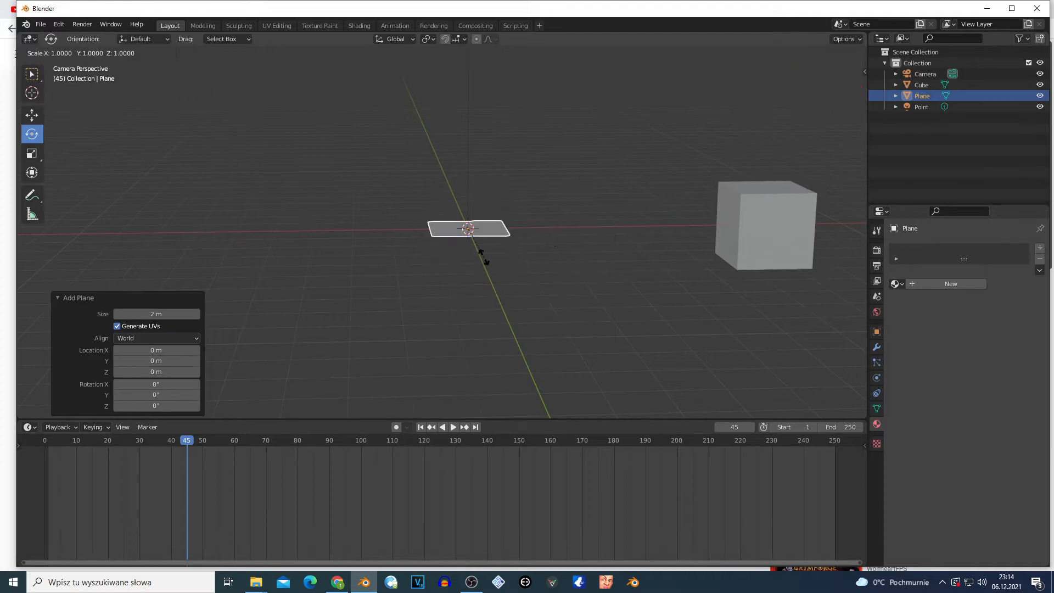
left_click(653, 387)
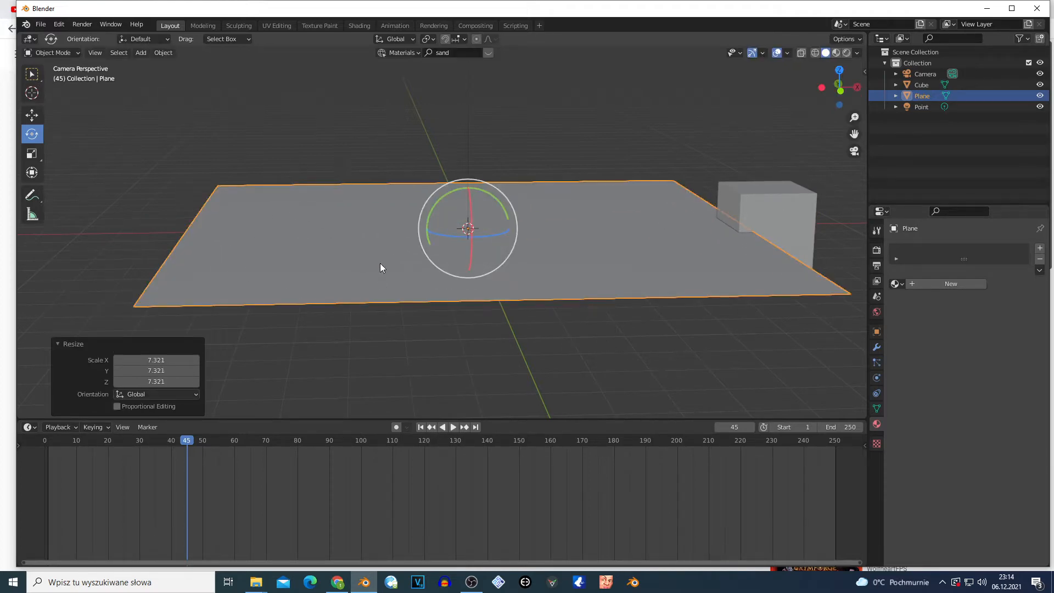
Subdivide the plane's mesh with 100 cuts and return to Object Mode.
key("Tab")
right_click(338, 223)
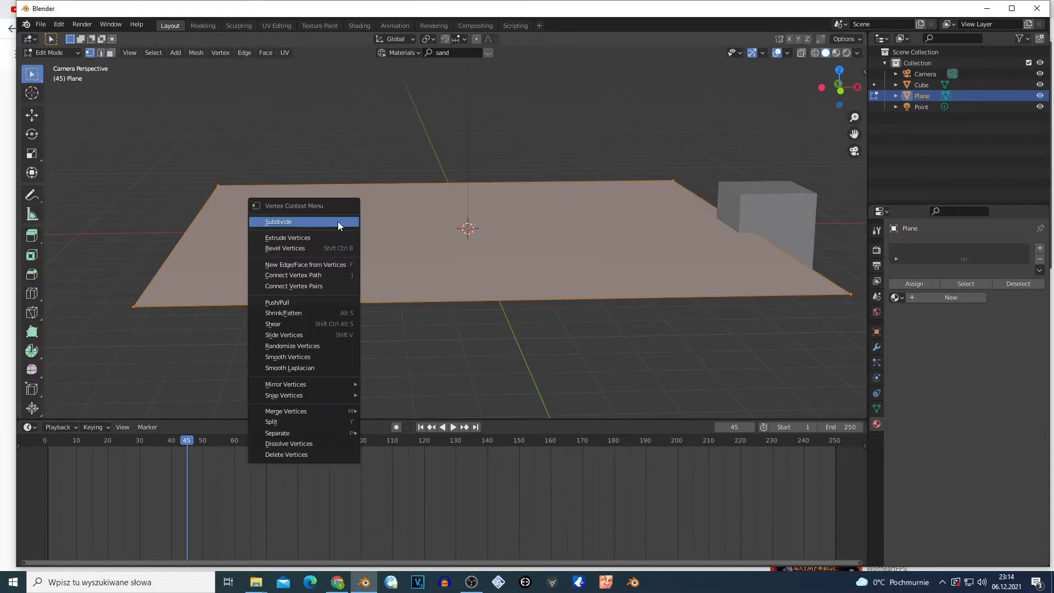
left_click(277, 222)
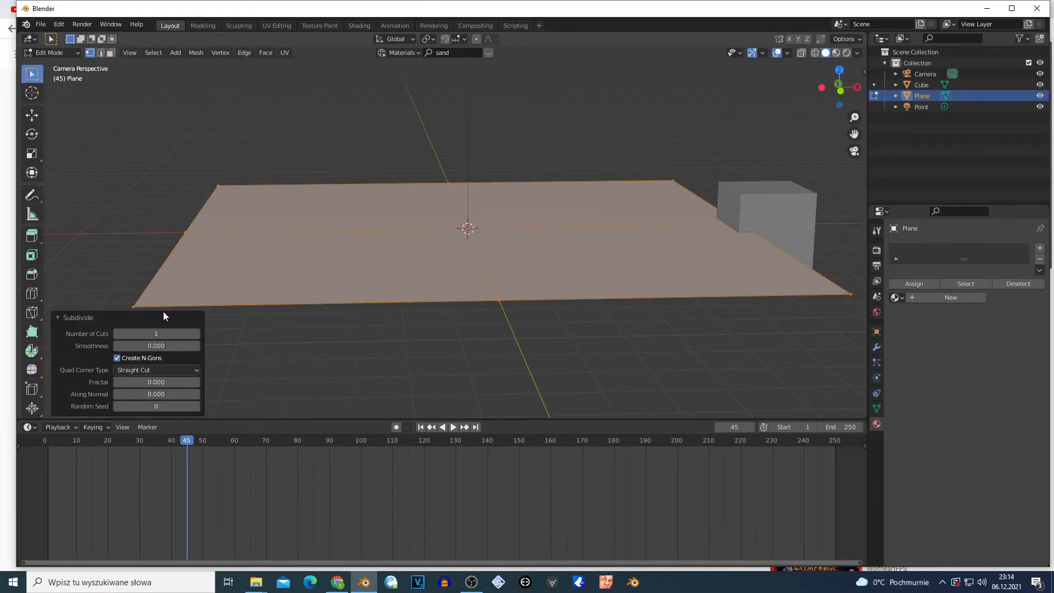
double_click(159, 333)
type("110")
key("Return")
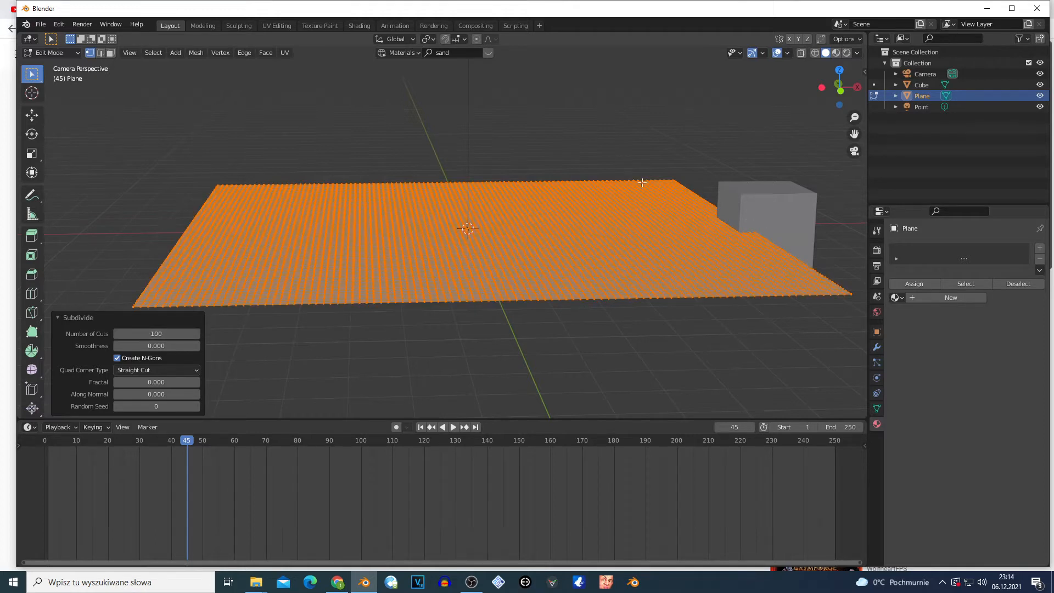
key("Tab")
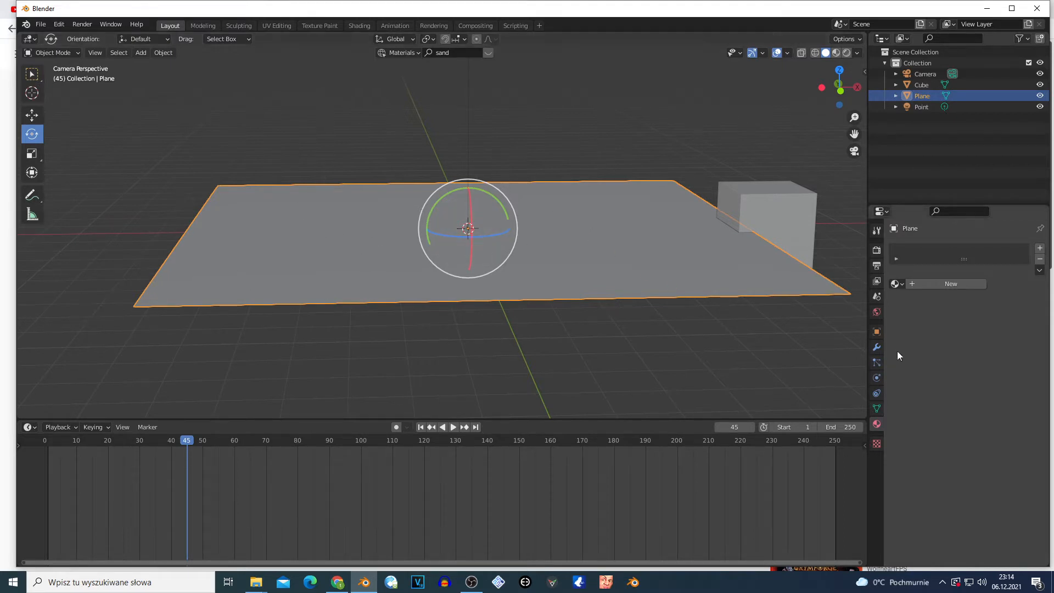
Add a Wave modifier to the plane.
left_click(876, 347)
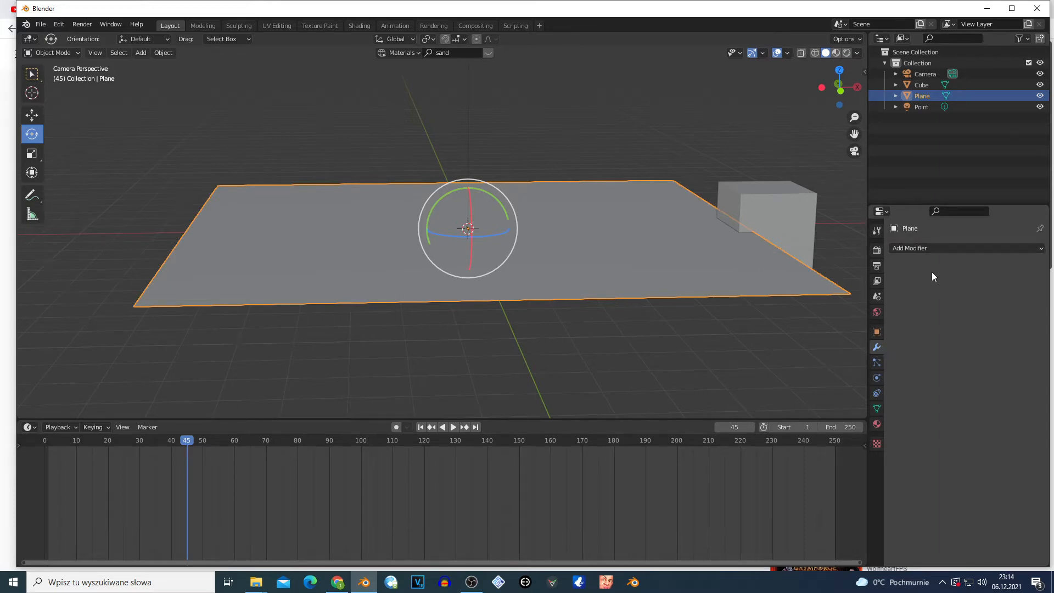
left_click(927, 248)
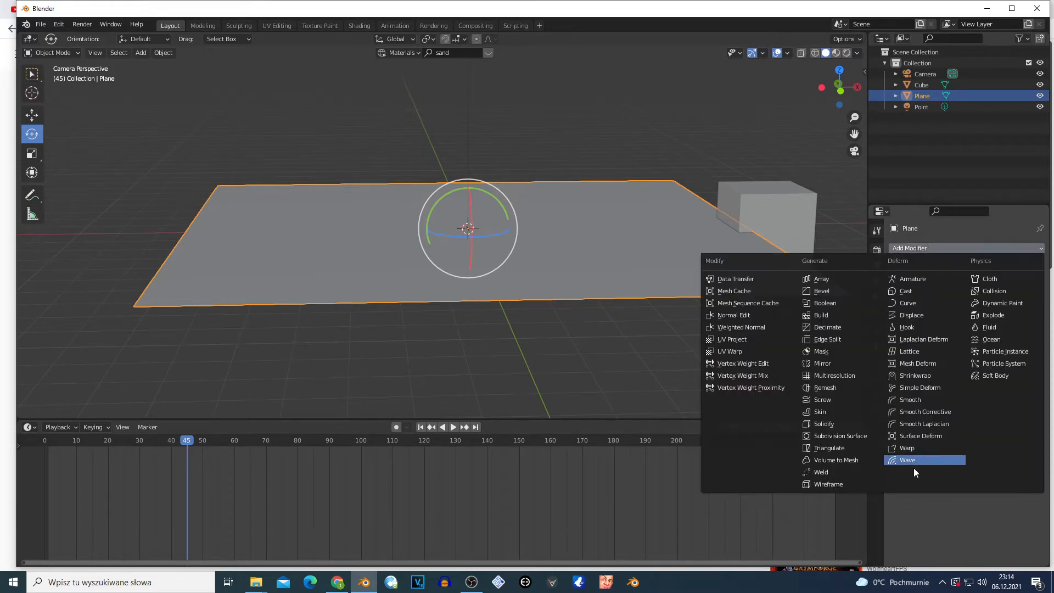
left_click(915, 462)
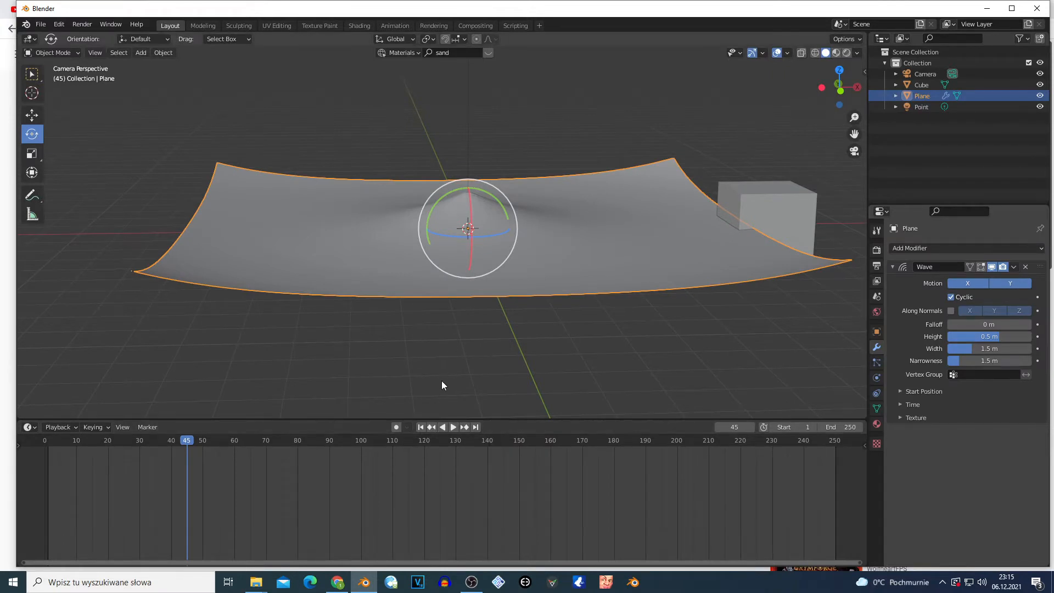
Play the animation to preview the plane's wave, and stop it.
left_click(453, 427)
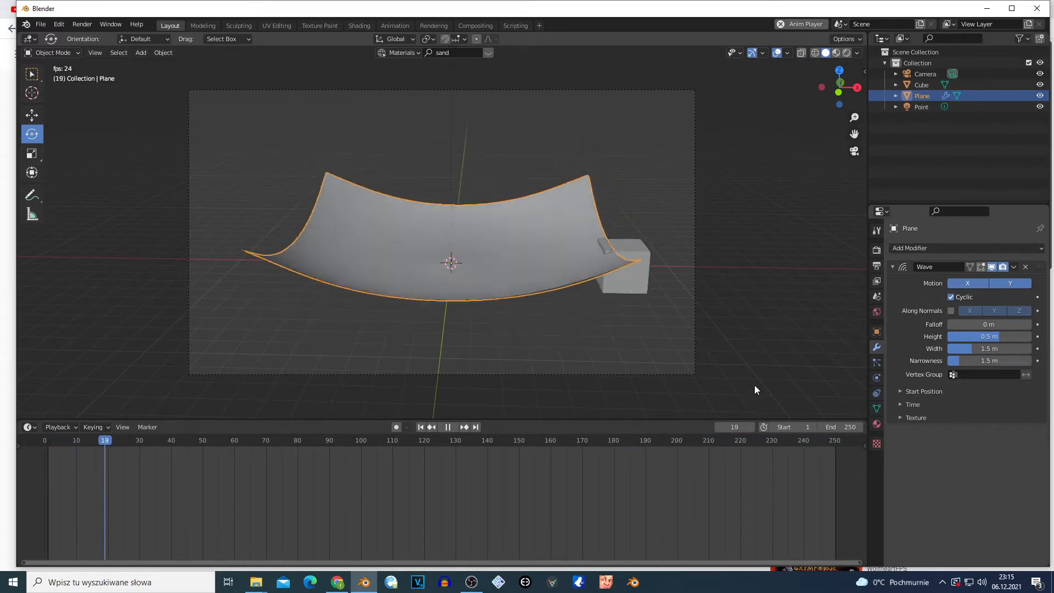
key("space")
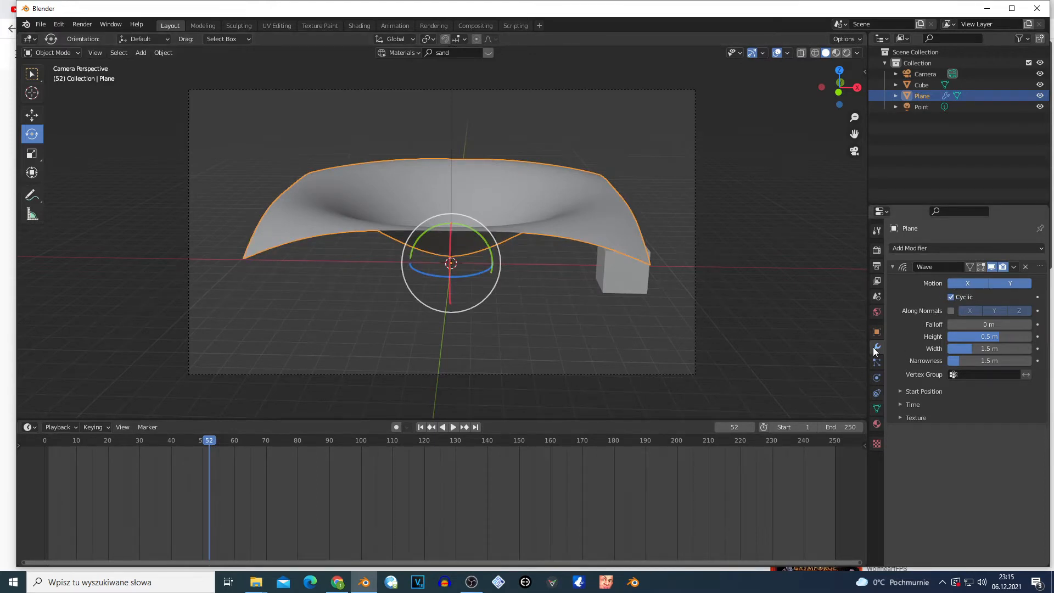
scroll(560, 299, "up", 1)
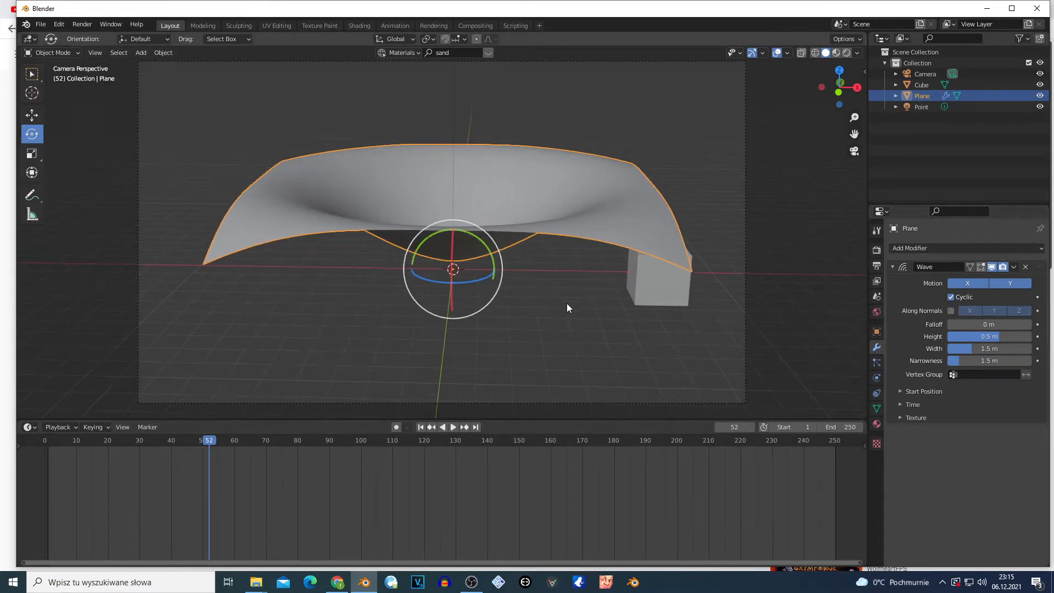
Preview the Wave motion along Y only and along X only, and restore both axes before stopping playback.
left_click(961, 283)
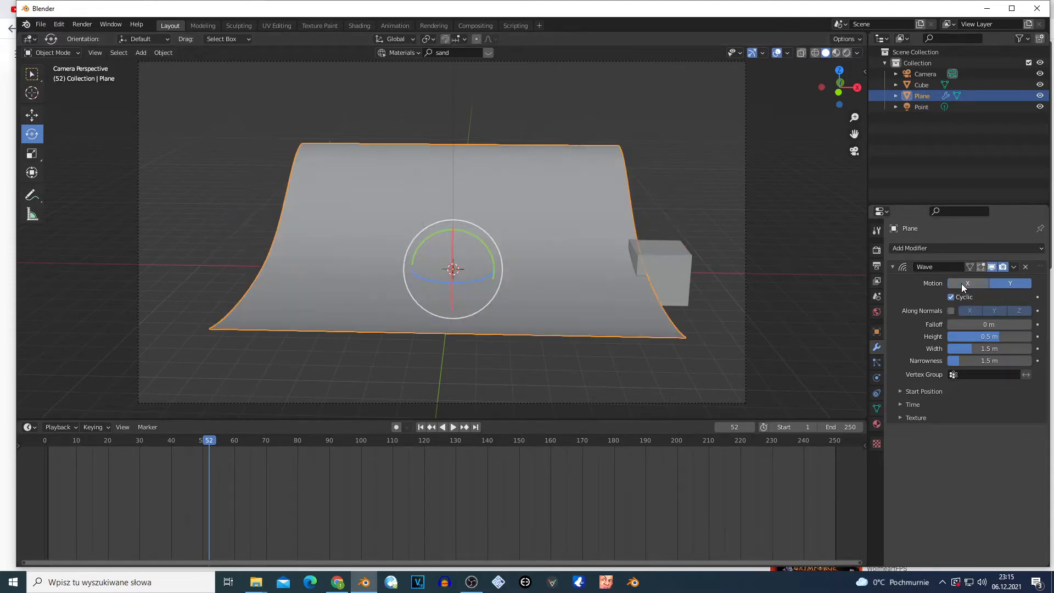
key("space")
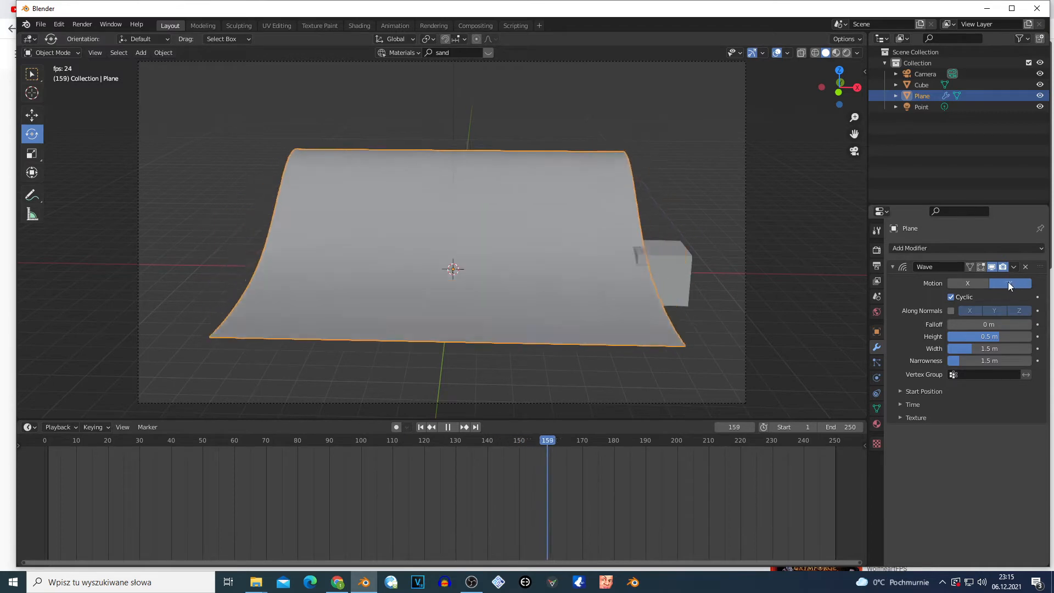
left_click(965, 281)
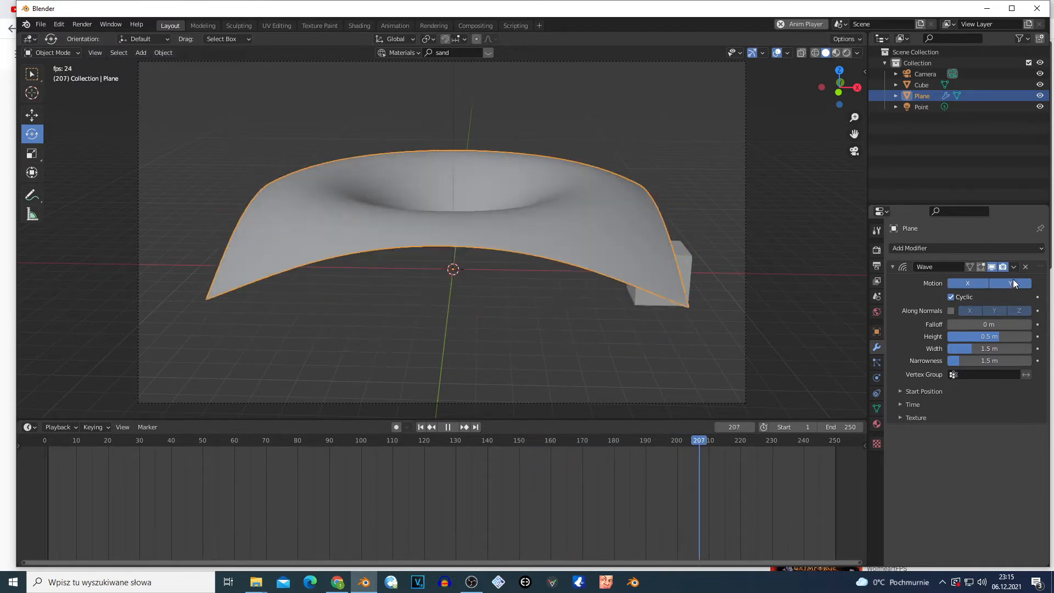
left_click(1017, 284)
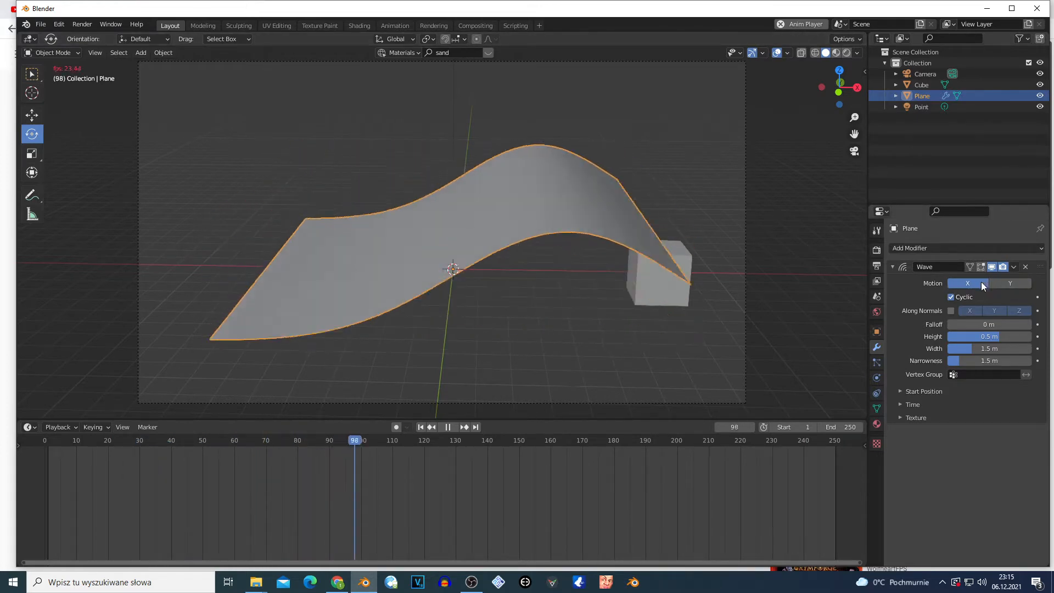
left_click(1005, 284)
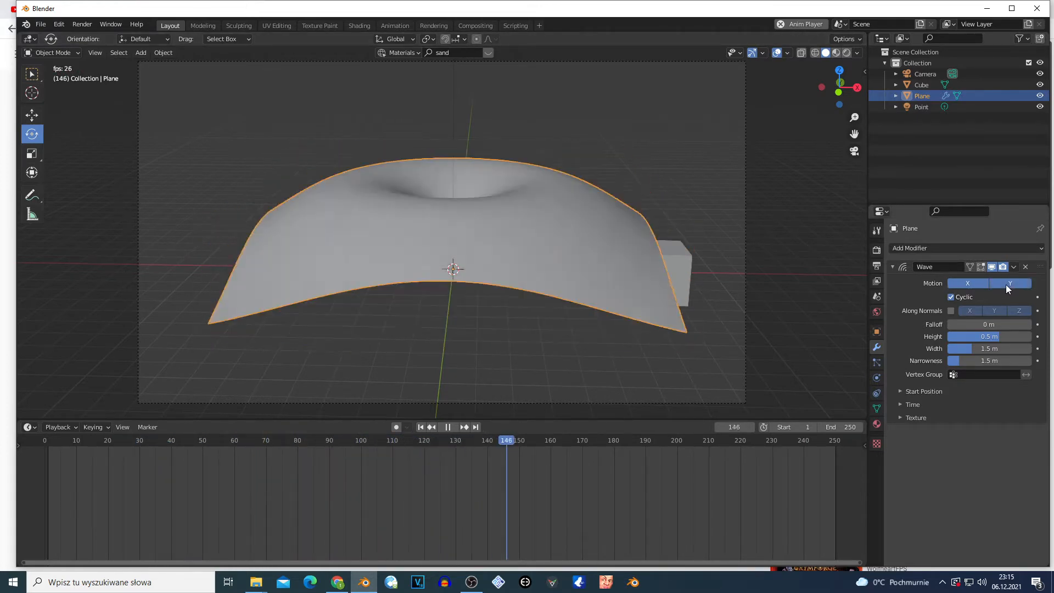
left_click(1005, 284)
left_click(1006, 284)
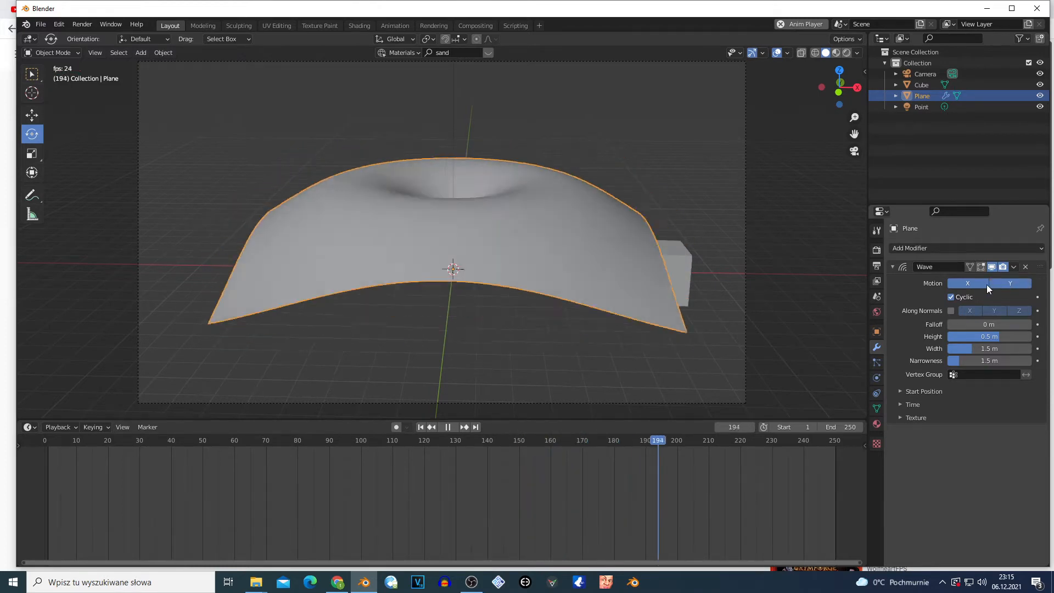
key("space")
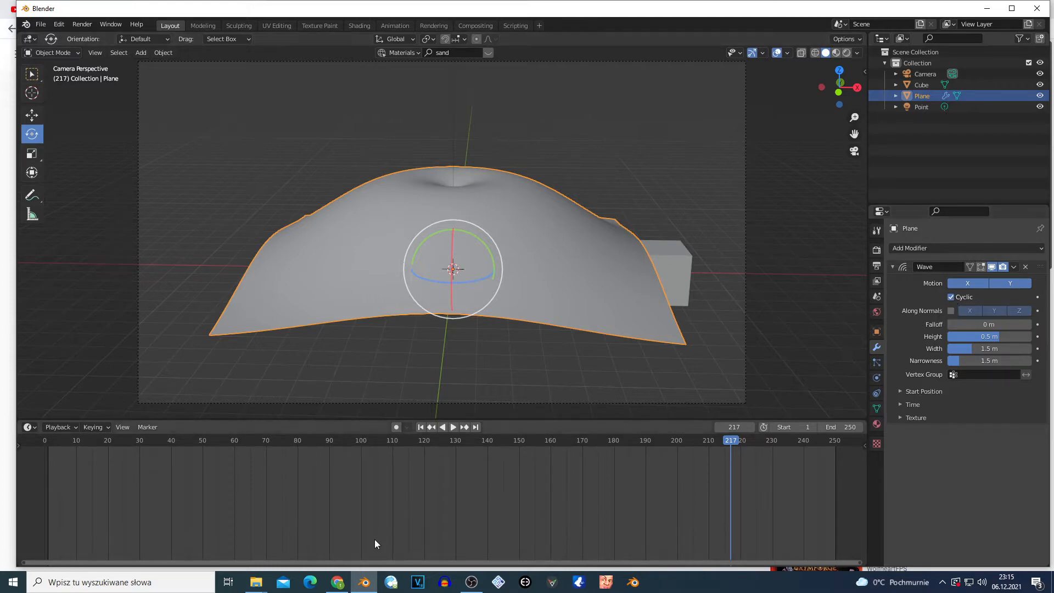
Replay the wave animation from the first frame with both motion axes enabled, and stop it.
left_click(420, 427)
key("space")
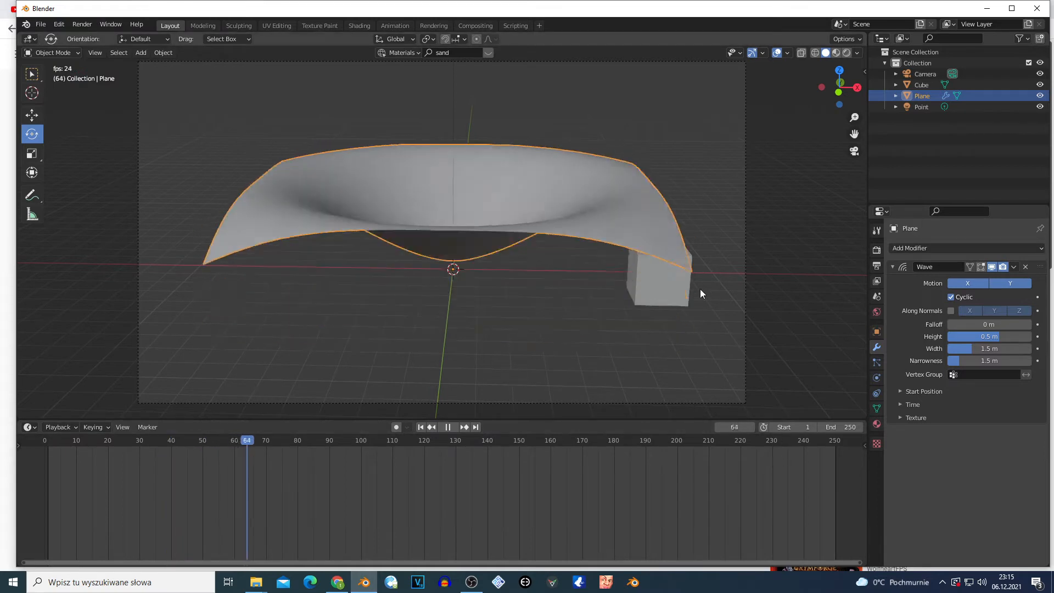
key("space")
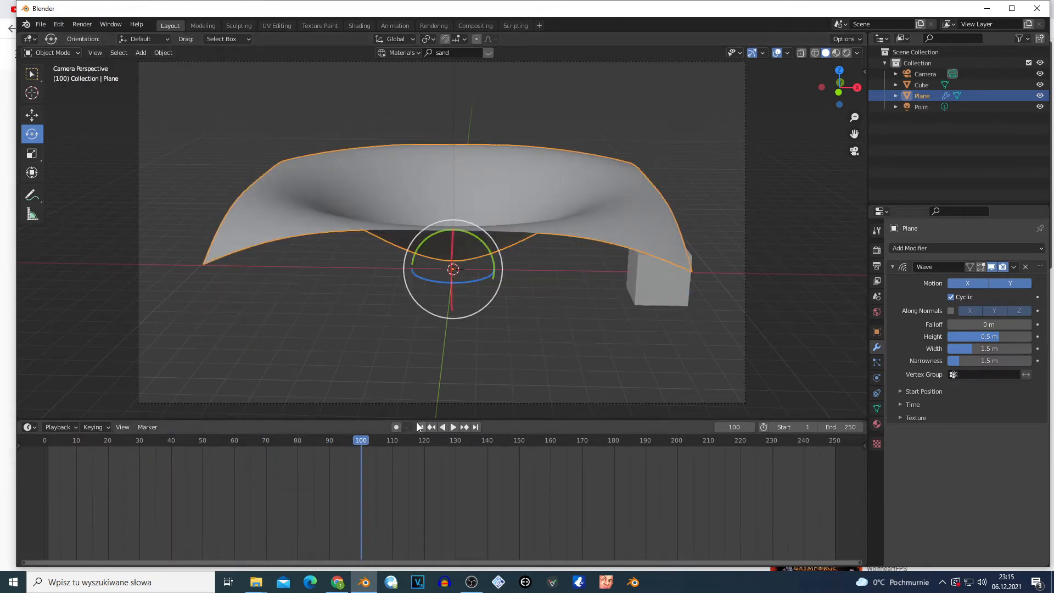
Preview the wave from the first frame with Cyclic disabled, then re-enable Cyclic and return to frame 1.
left_click(421, 426)
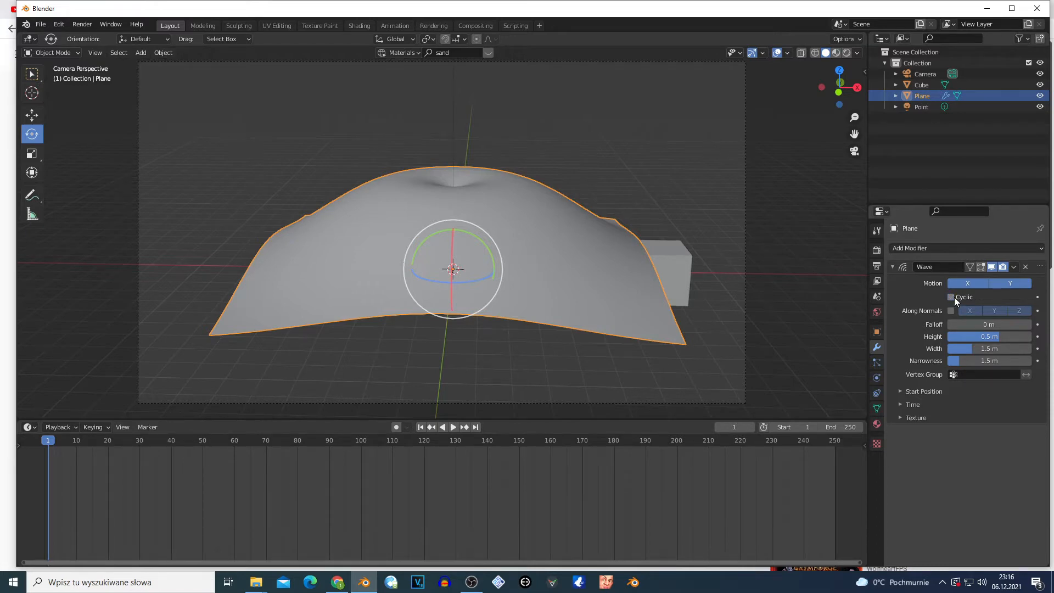
key("space")
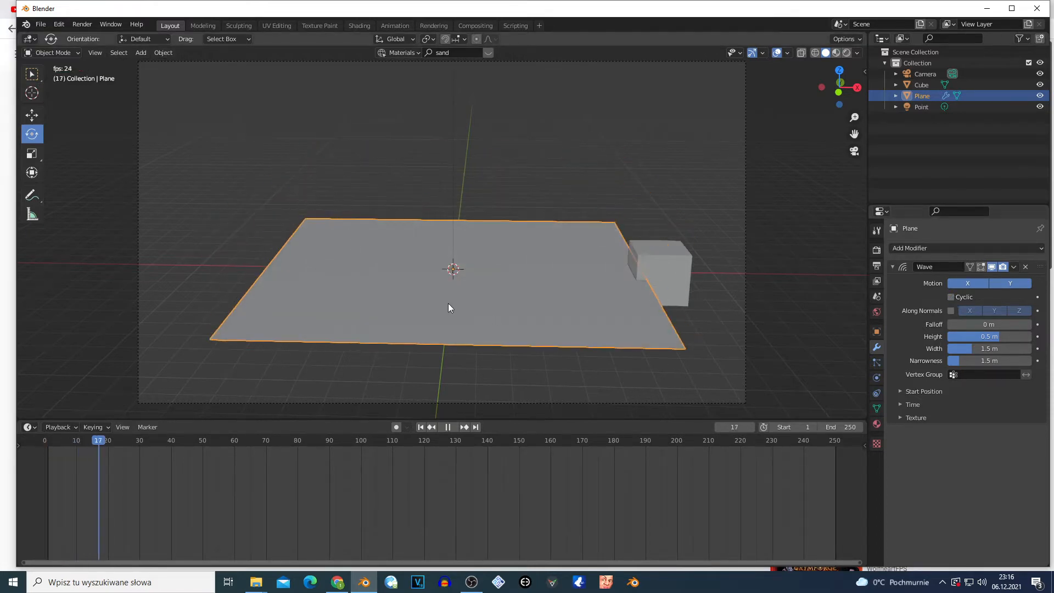
key("space")
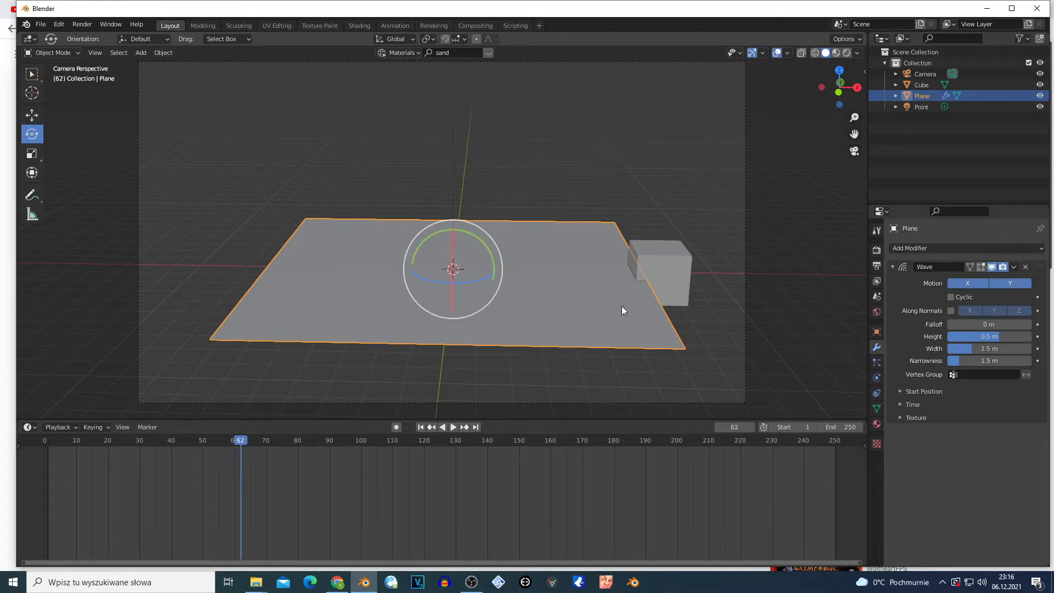
left_click(954, 297)
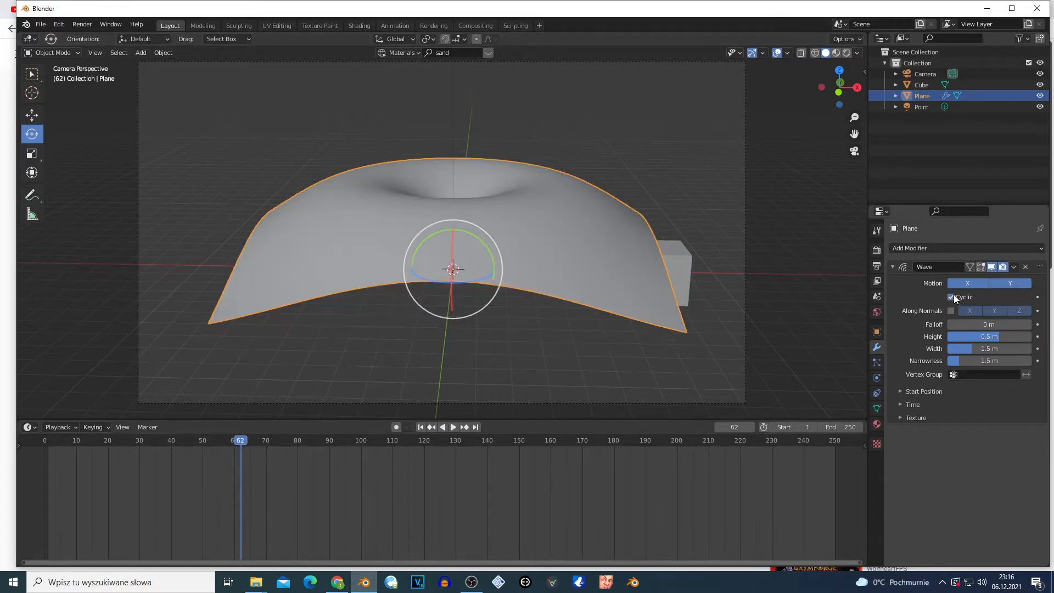
left_click(419, 429)
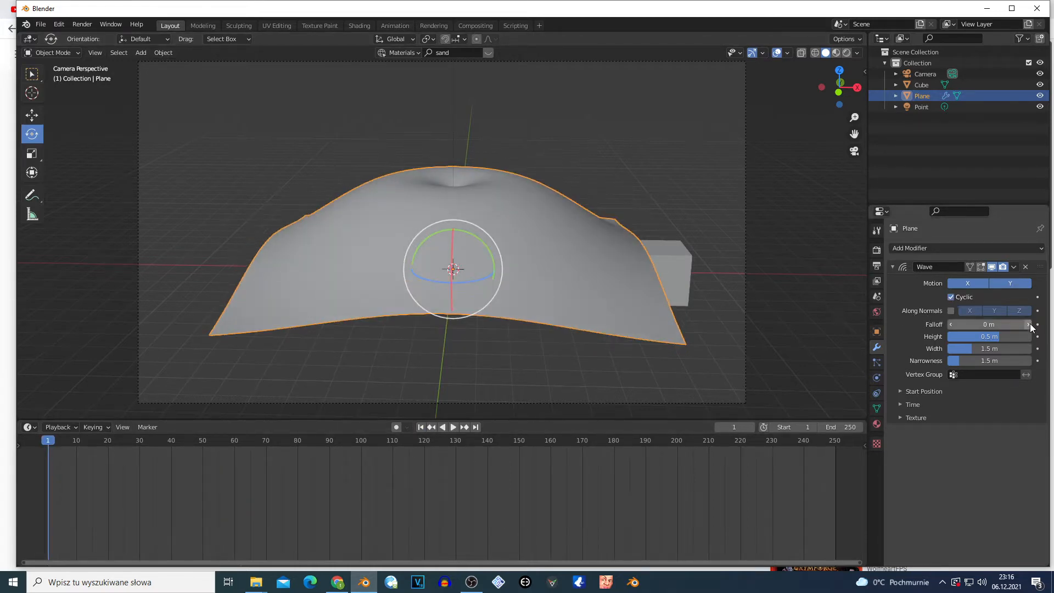
Move the plane about -4.57 m along the X axis, switching the Wave modifier's Along Normals option on and back off.
left_click(951, 311)
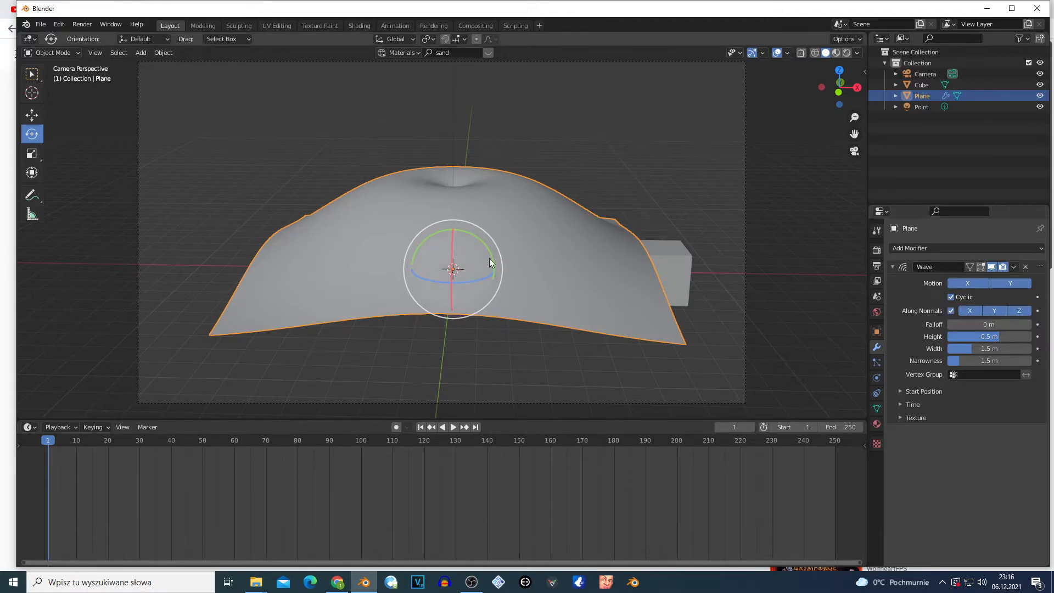
key("g")
key("x")
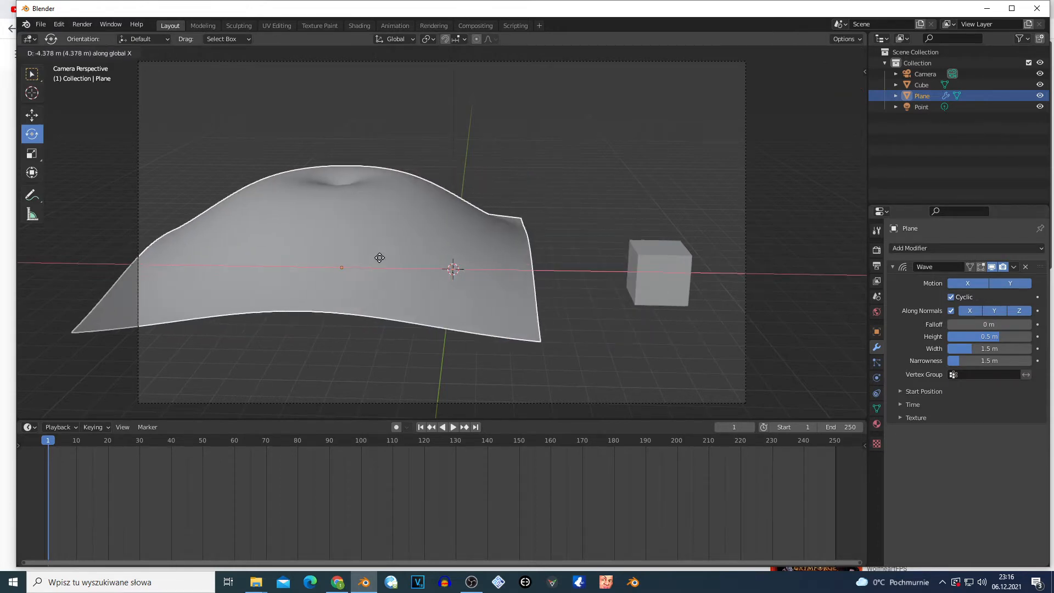
left_click(343, 256)
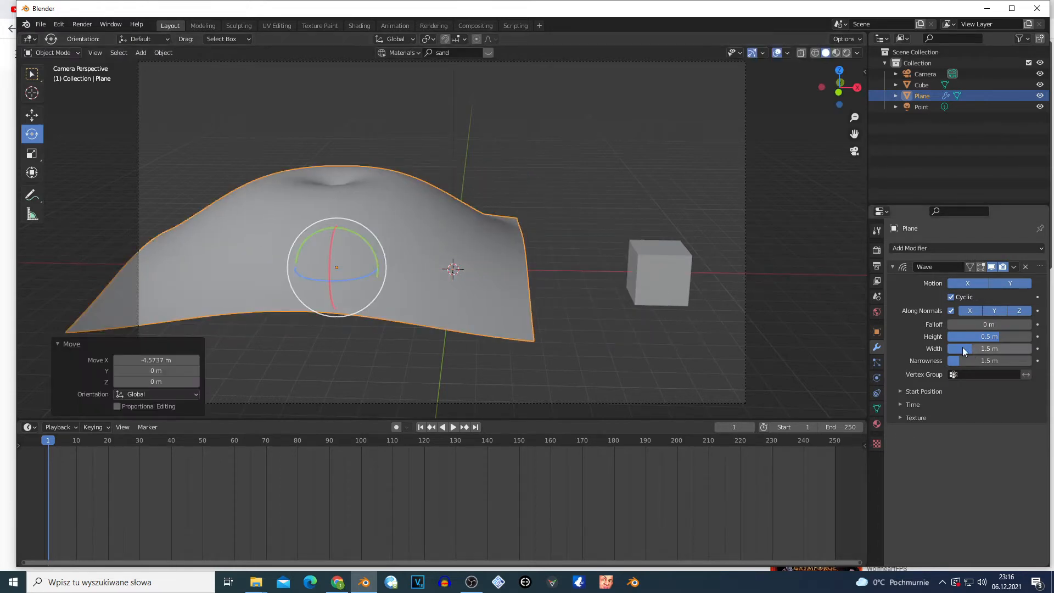
left_click(950, 311)
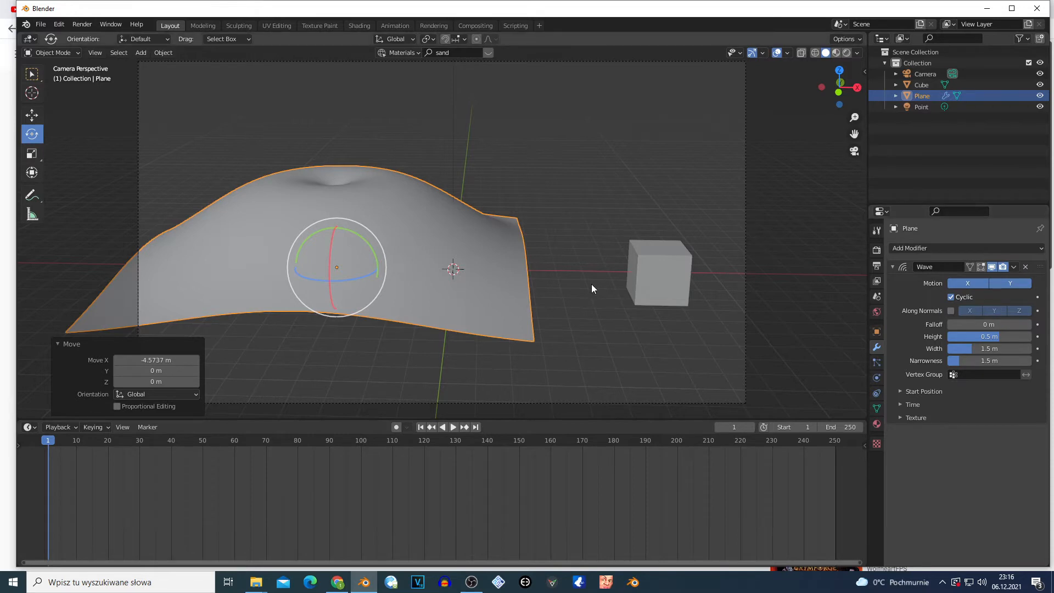
Subdivide the cube's whole mesh with 5 cuts and return to Object Mode.
left_click(677, 256)
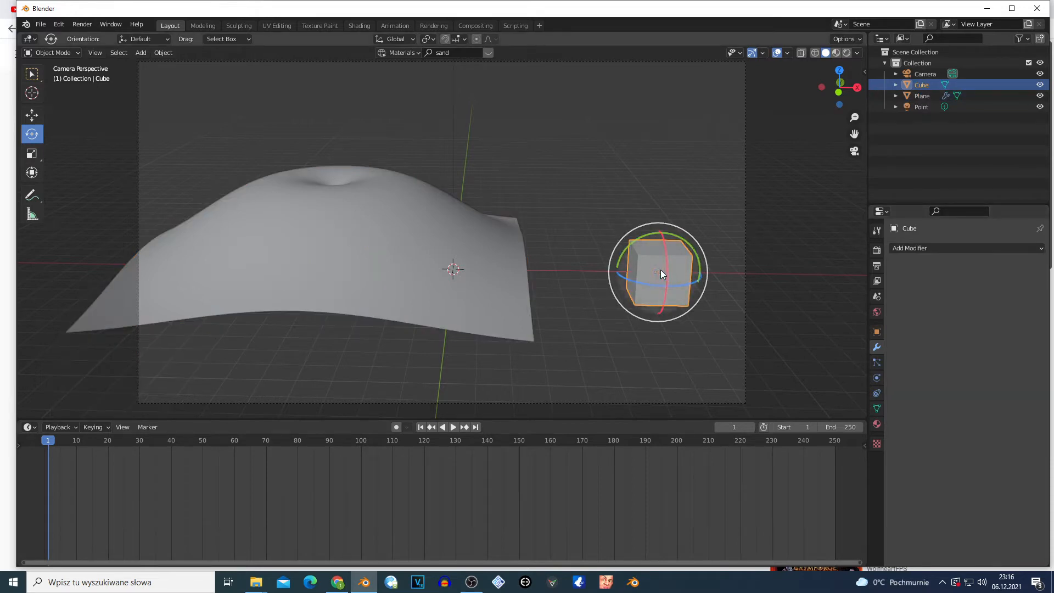
key("Tab")
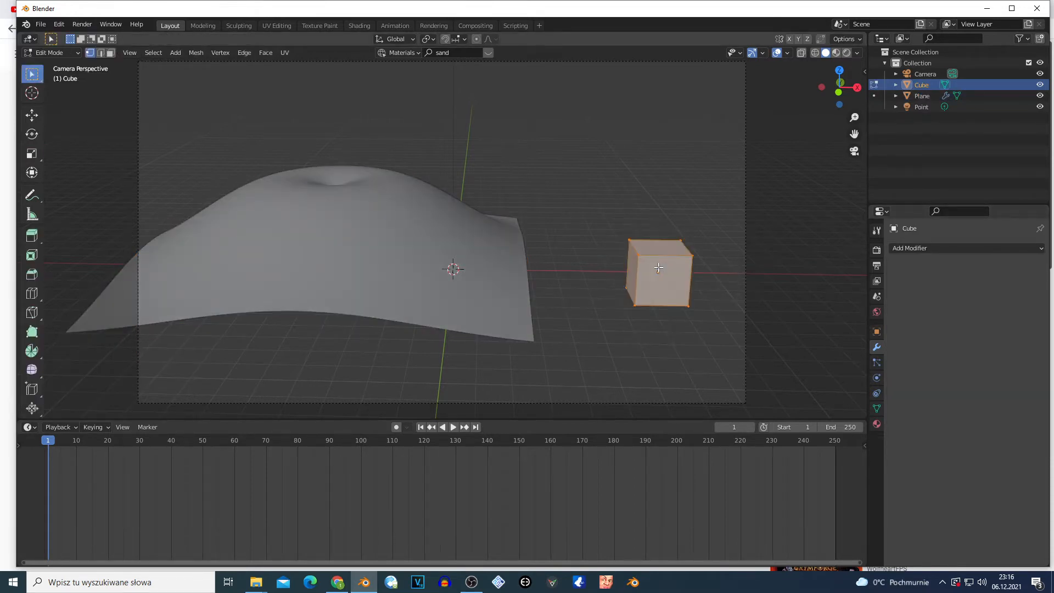
right_click(587, 266)
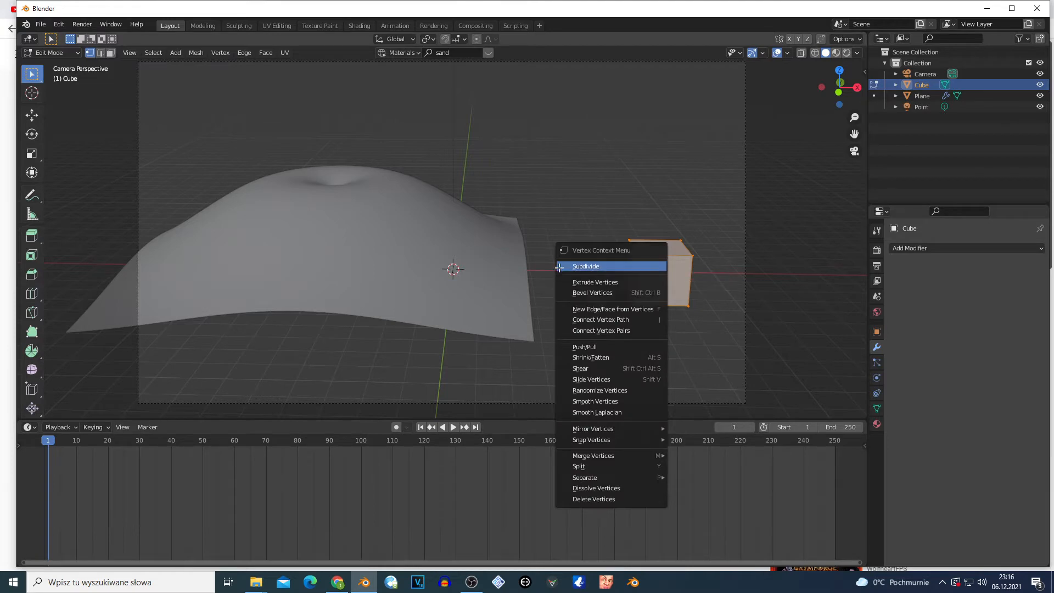
left_click(558, 267)
left_click(136, 331)
type("5")
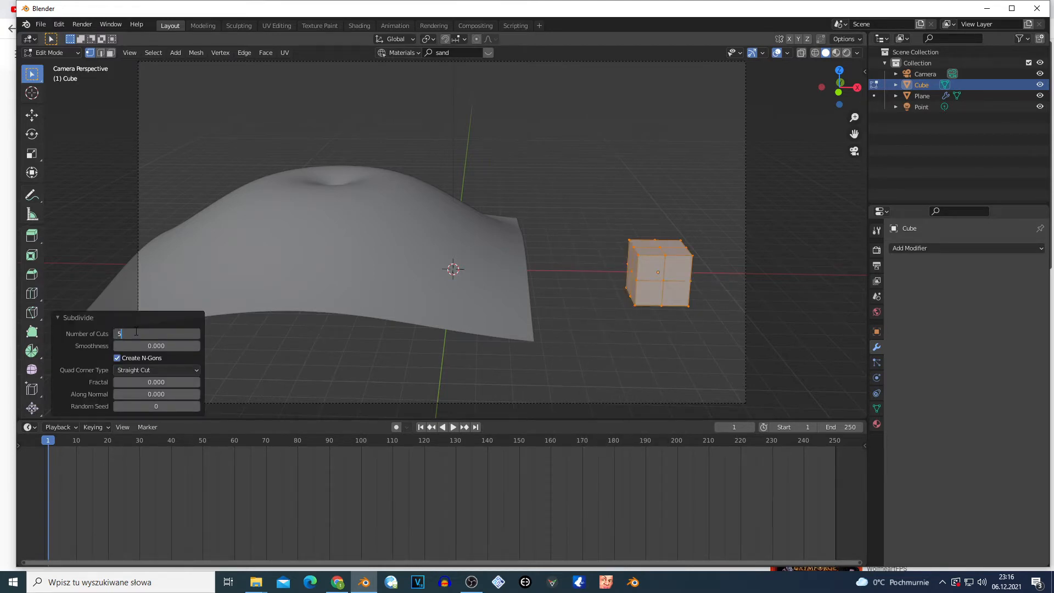
key("Return")
key("Tab")
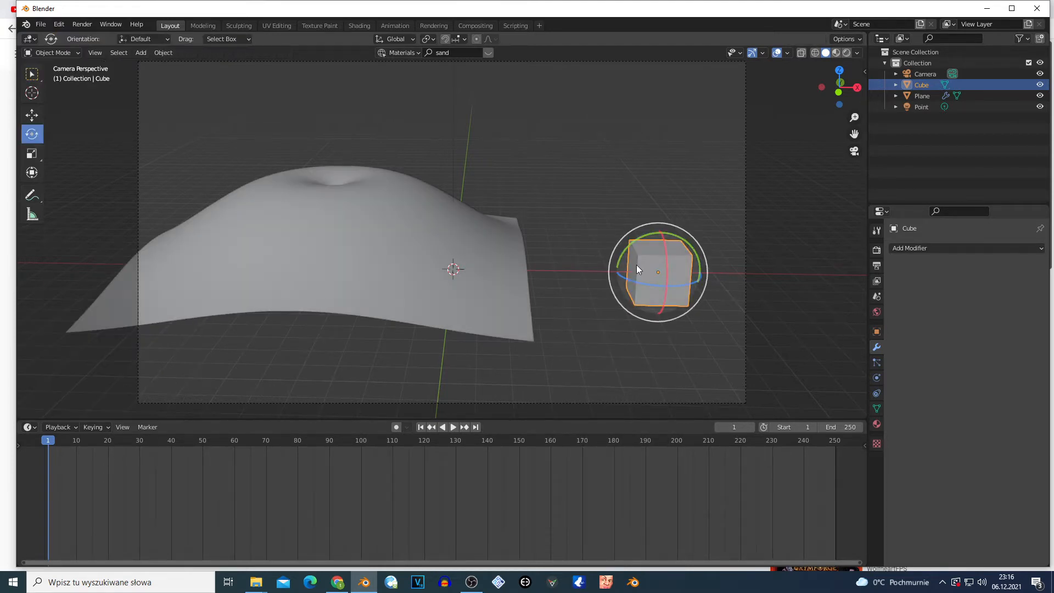
Add a Wave modifier to the subdivided cube and play the animation.
left_click(942, 248)
left_click(920, 460)
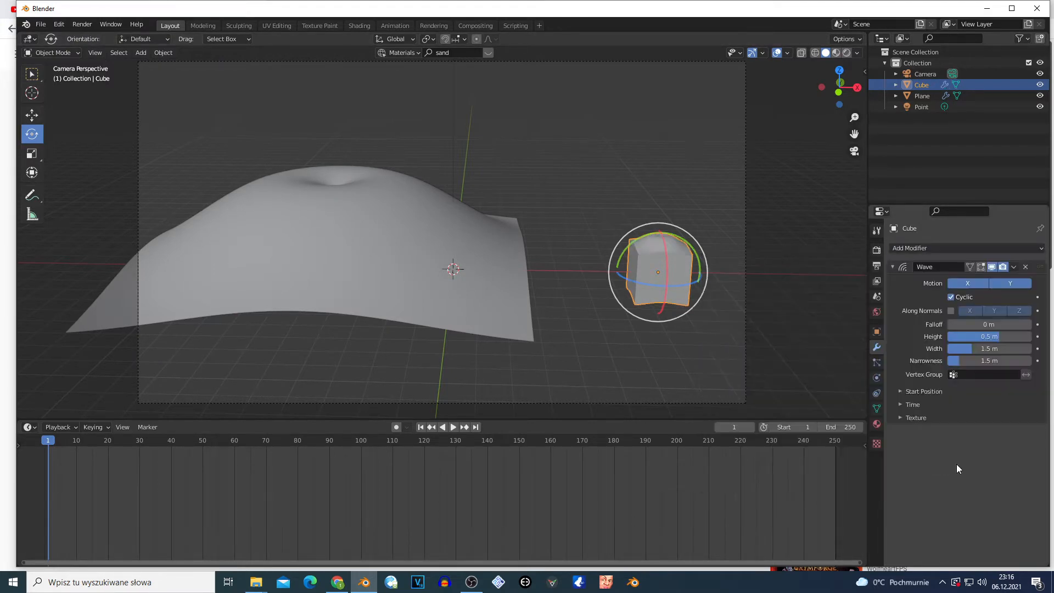
key("space")
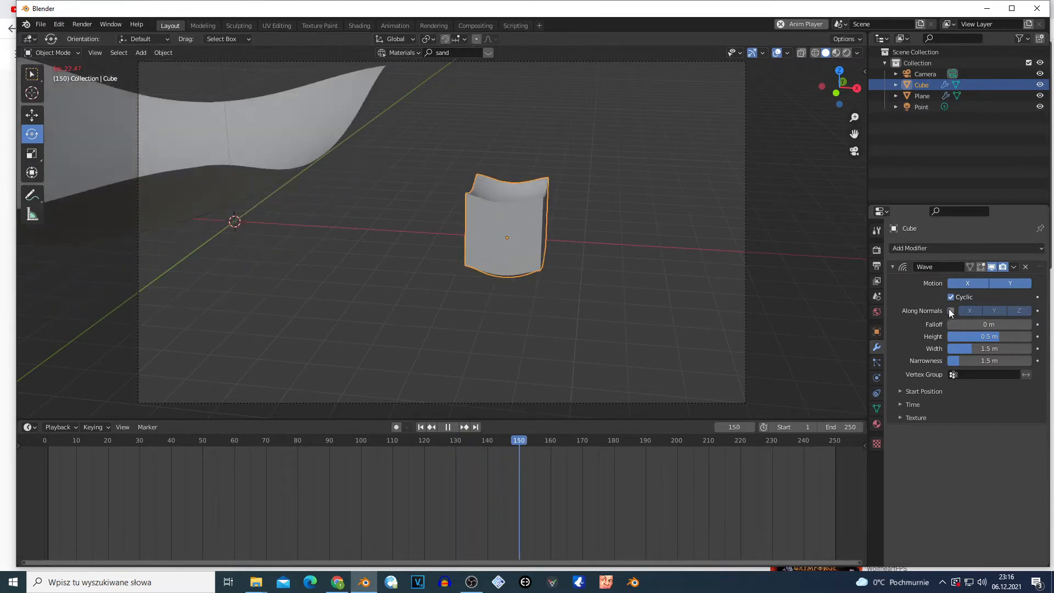
Enable Along Normals on the cube's wave, preview all axes, Y with Z, Z only and Y only, and return to frame 1.
left_click(950, 311)
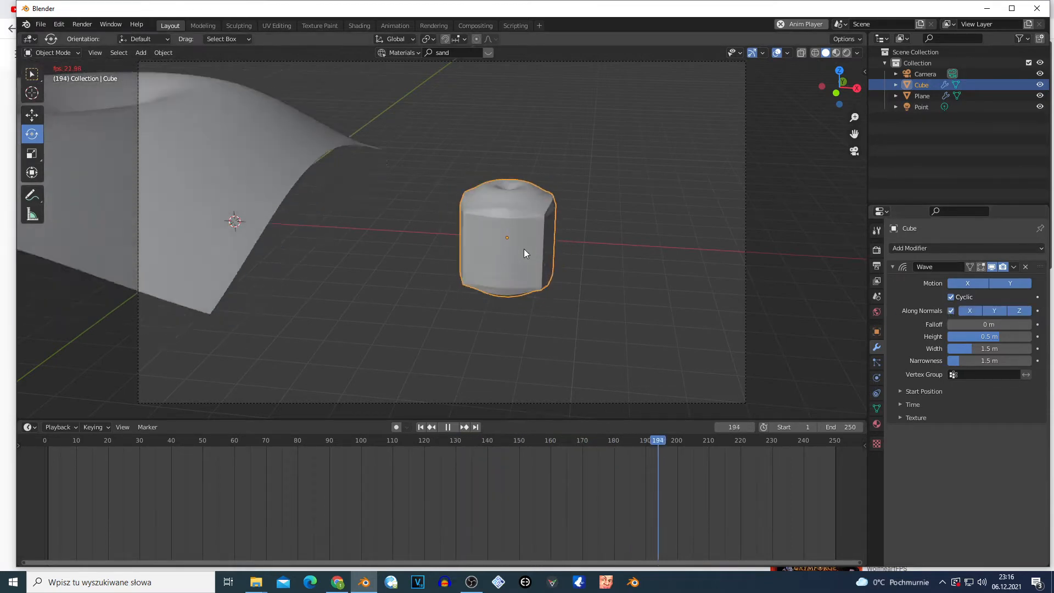
scroll(523, 249, "up", 3)
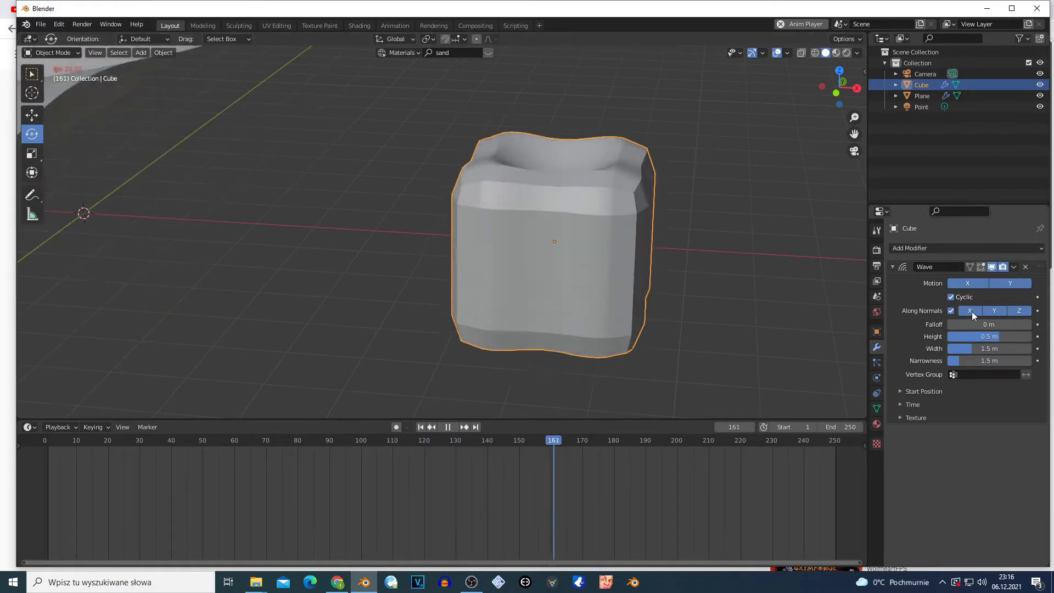
left_click(969, 311)
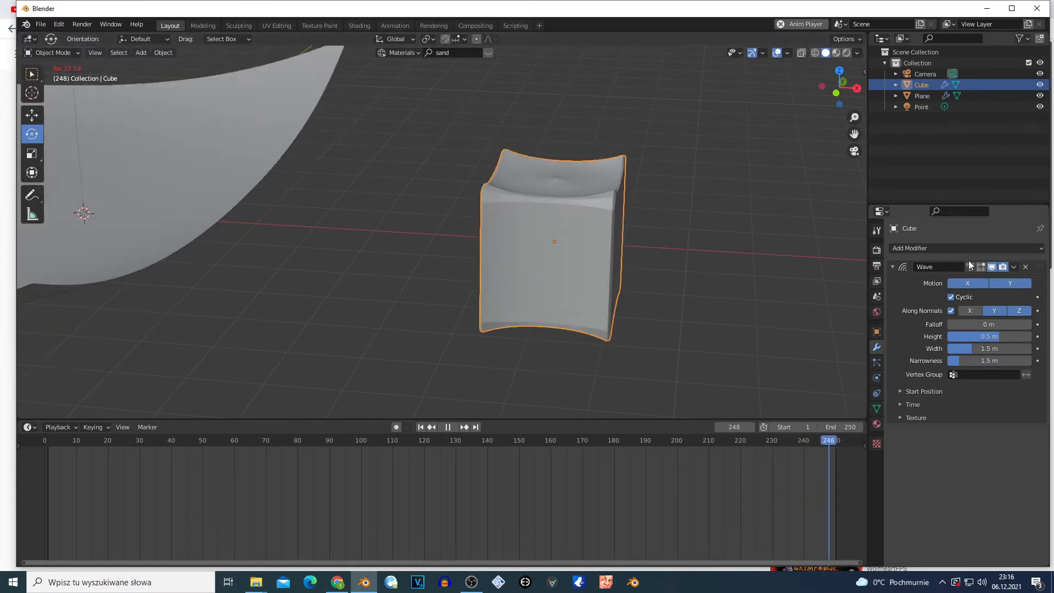
left_click(994, 310)
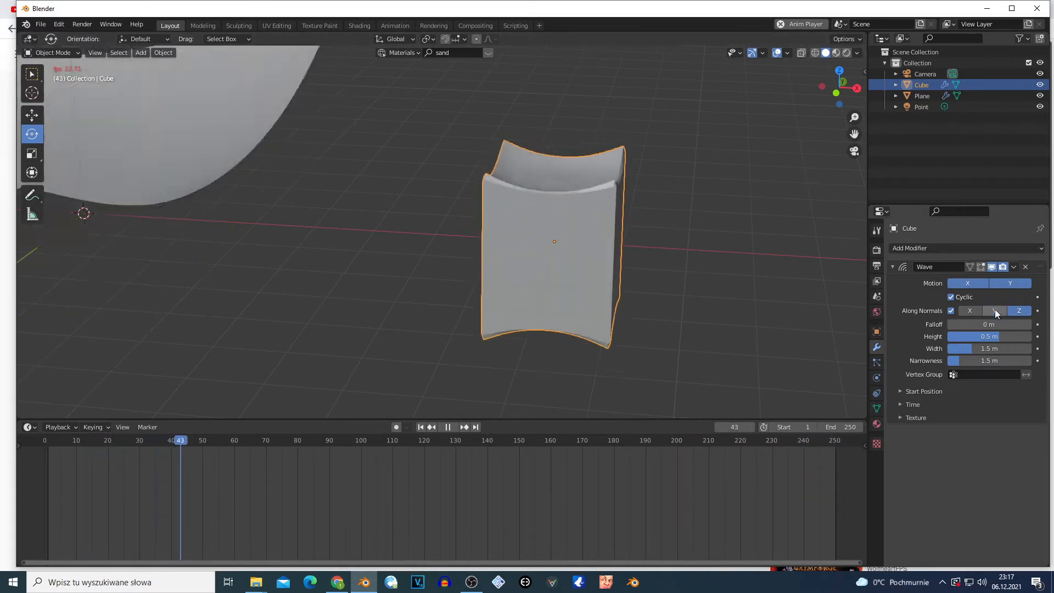
left_click(994, 311)
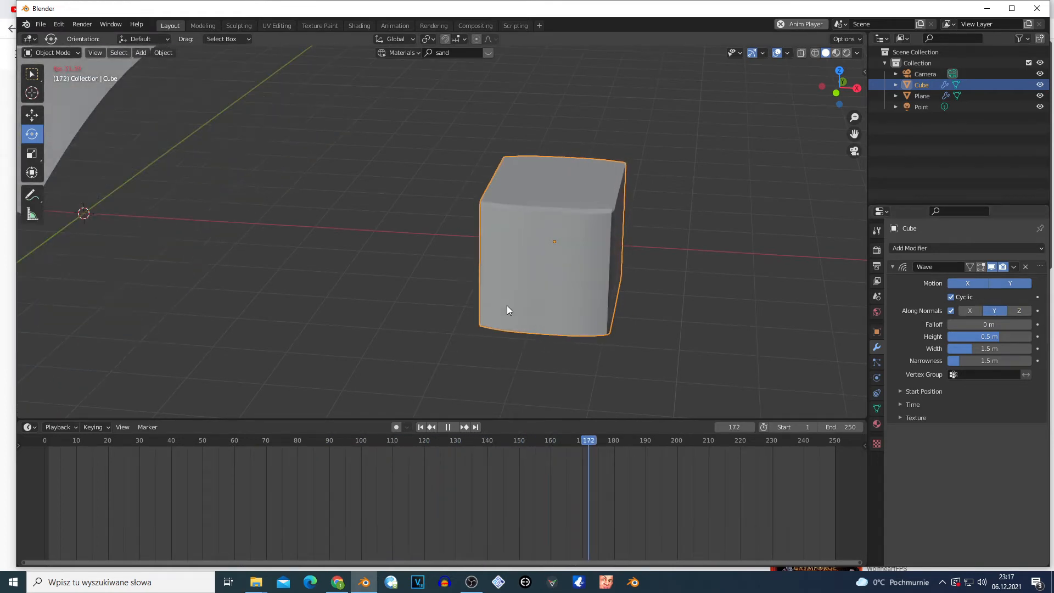
left_click(442, 427)
left_click(421, 427)
Delete the cube and select the wave plane again.
key("KP_0")
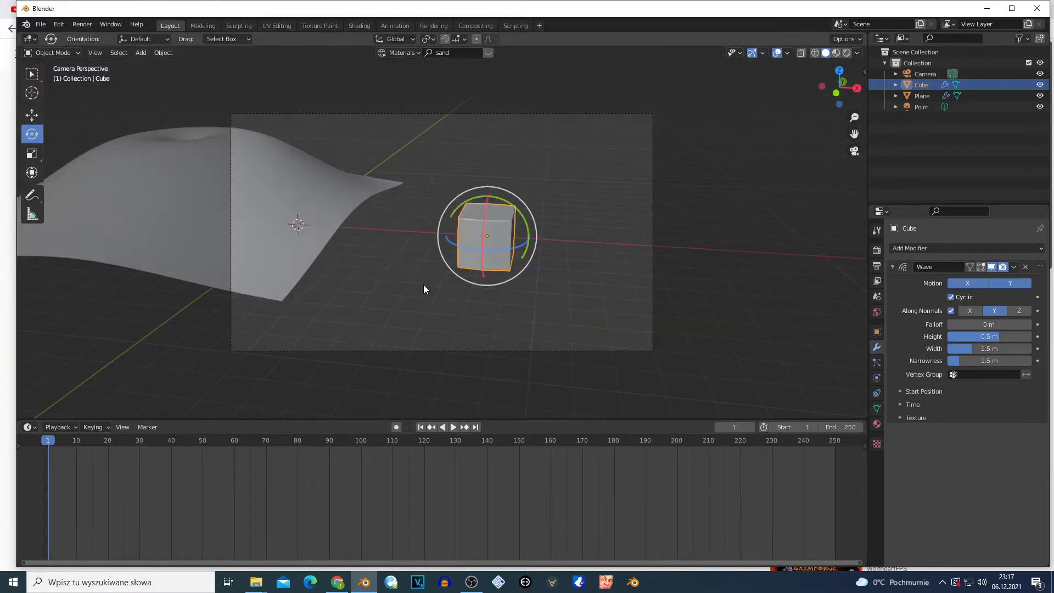
key("shift+grave")
key("a")
key("w")
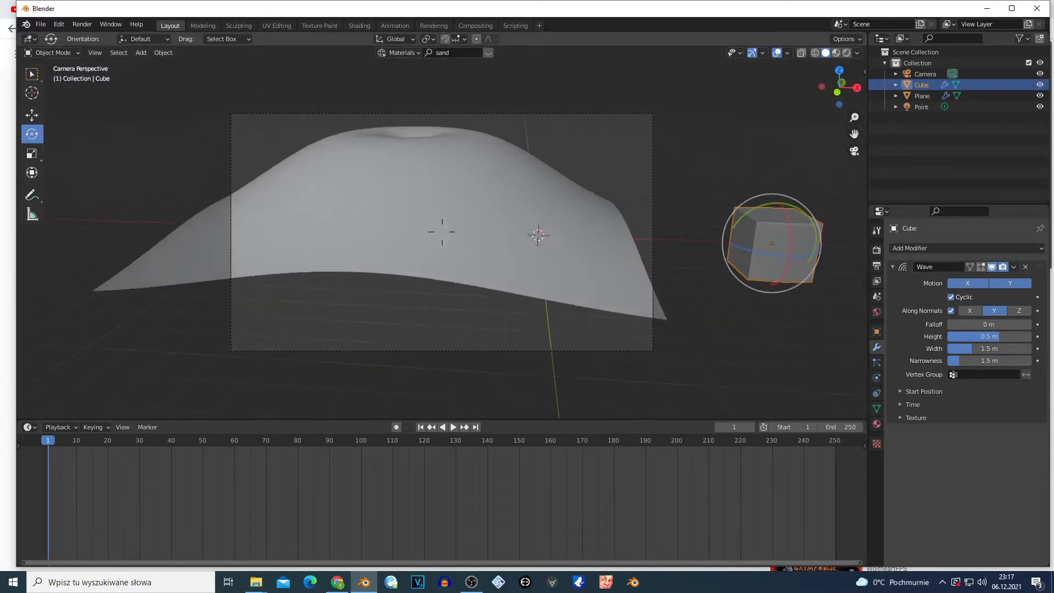
key("s")
left_click(442, 232)
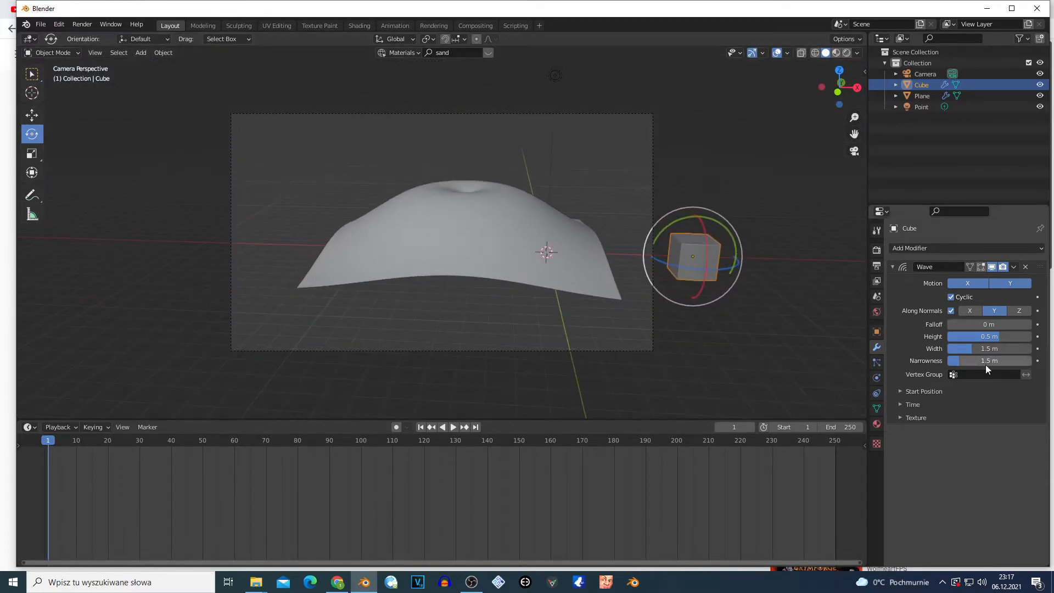
left_click(471, 196)
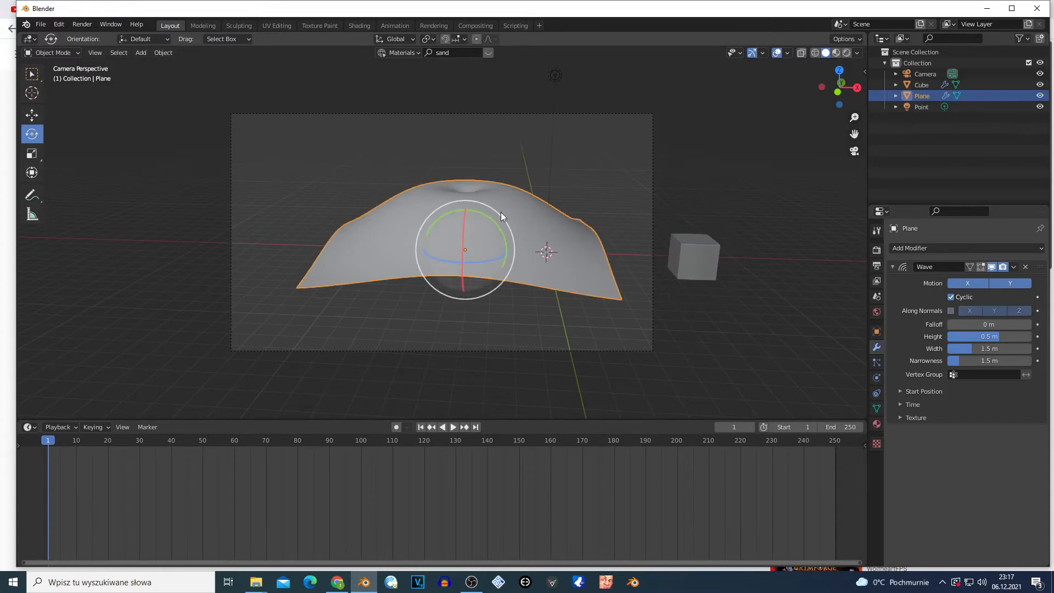
left_click(712, 237)
key("x")
left_click(709, 236)
scroll(489, 273, "up", 3)
left_click(478, 233)
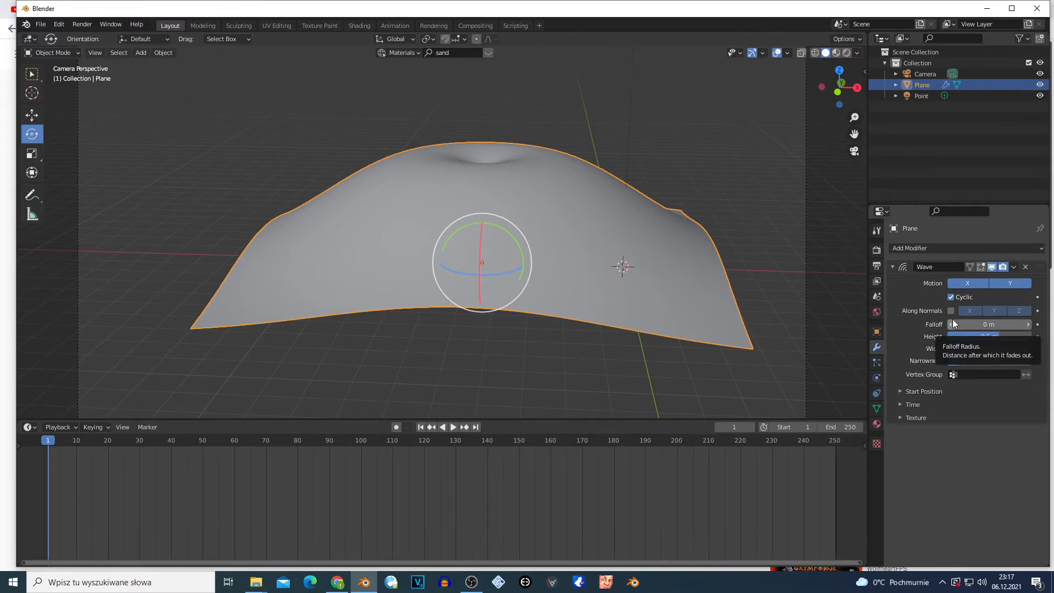
Play the plane's animation while trying out the Wave modifier's Falloff, leave it at 0 m, and stop playback.
key("space")
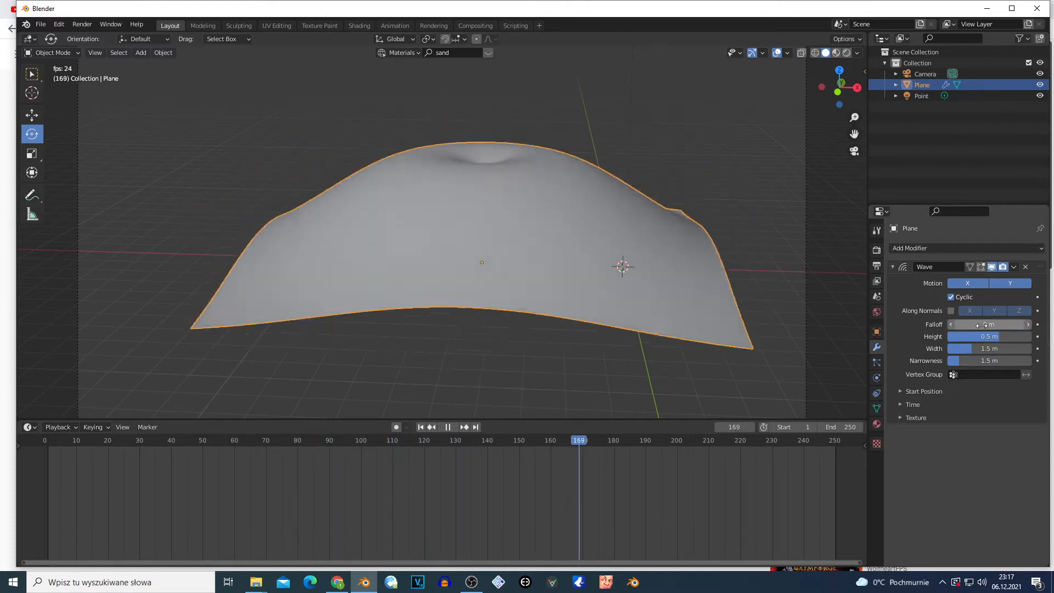
mouse_move(980, 324)
left_mouse_down()
mouse_move(1026, 324)
mouse_move(980, 324)
left_mouse_up()
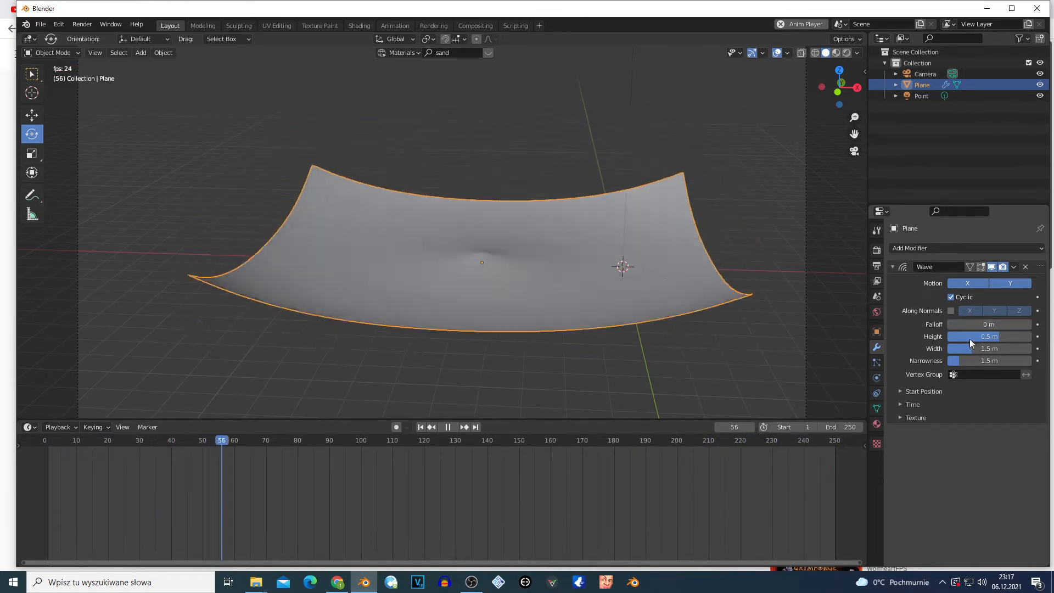
key("space")
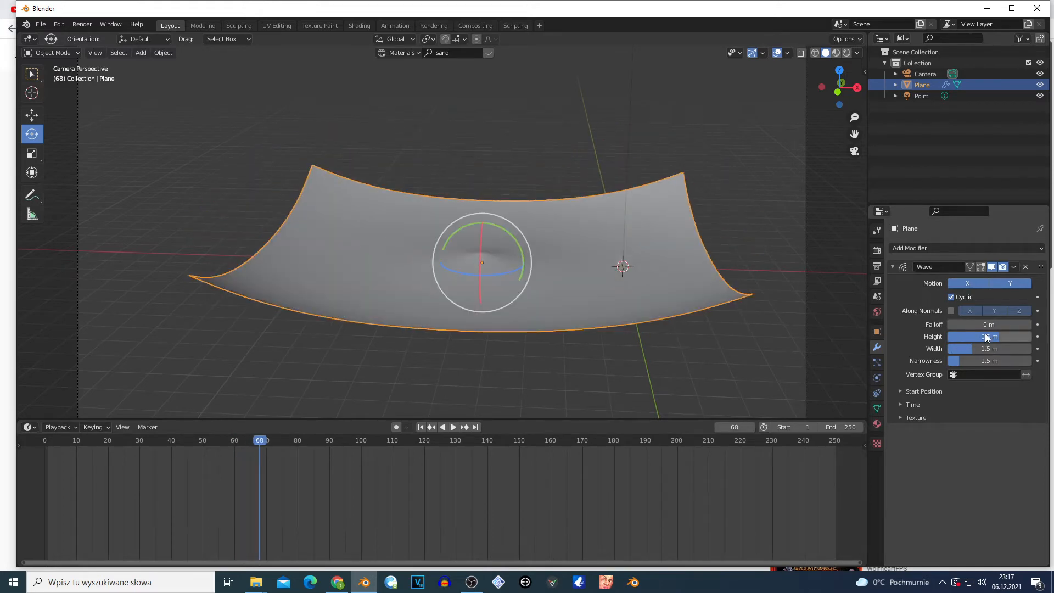
Play the wave animation while trying a Height of 0.37 m and Widths of 0.11 m and 0.21 m.
key("space")
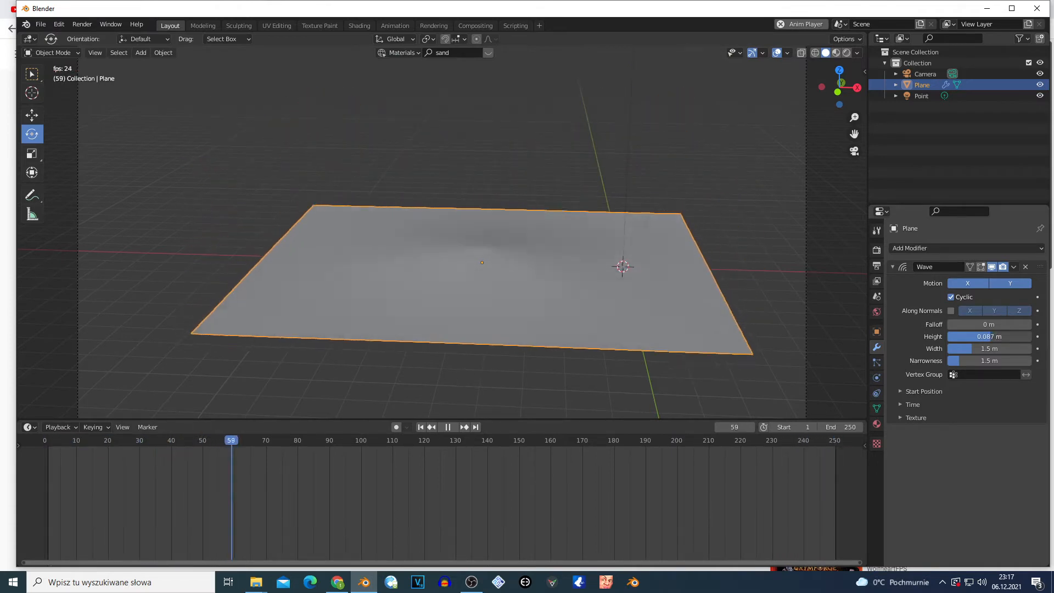
mouse_move(991, 337)
left_mouse_down()
mouse_move(955, 336)
mouse_move(986, 337)
left_mouse_up()
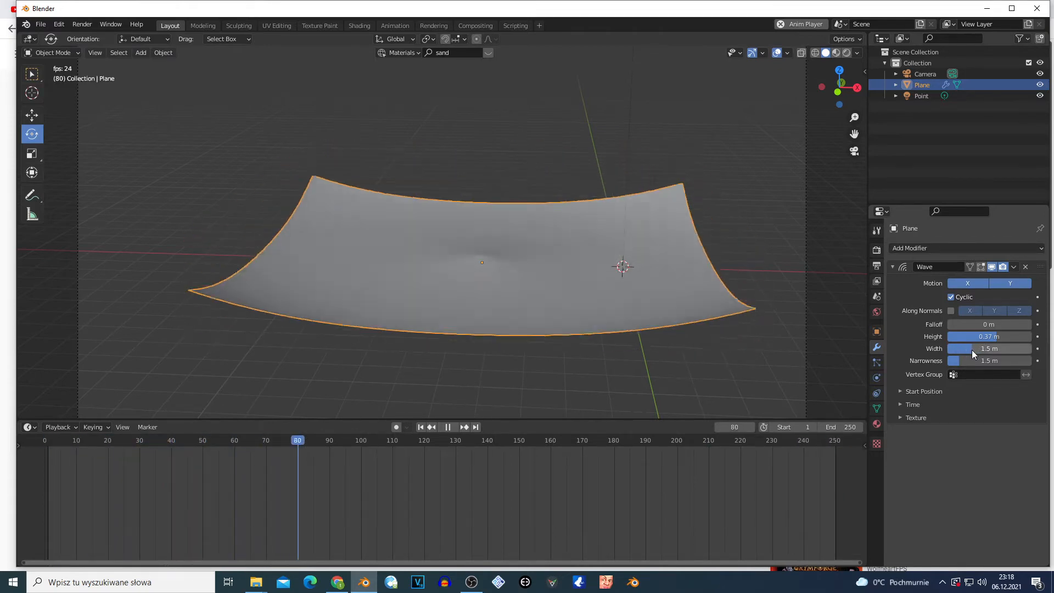
left_click_drag(974, 348, 917, 348)
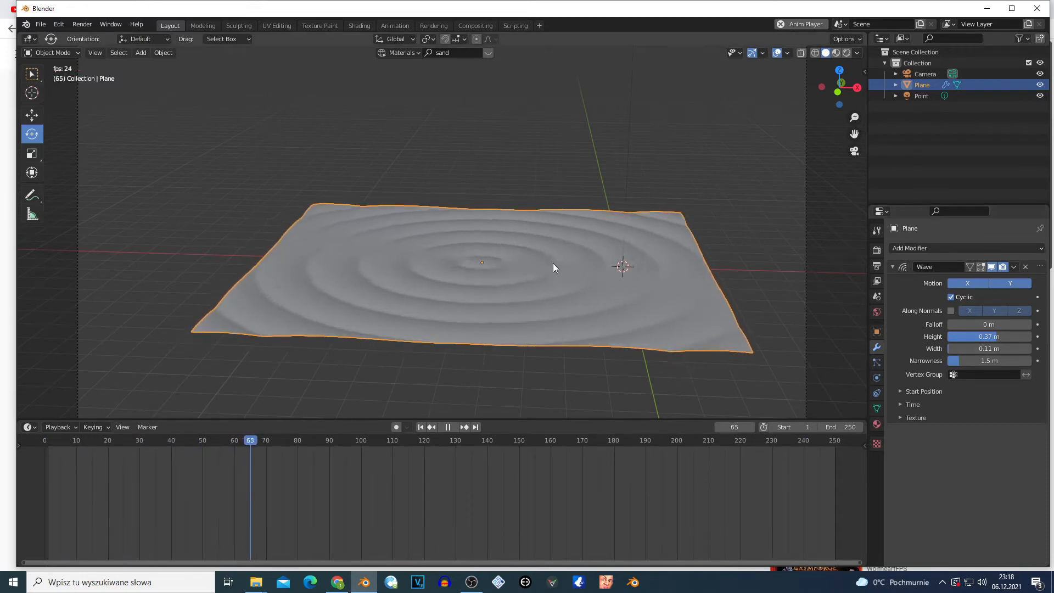
middle_click_drag(552, 262, 550, 230)
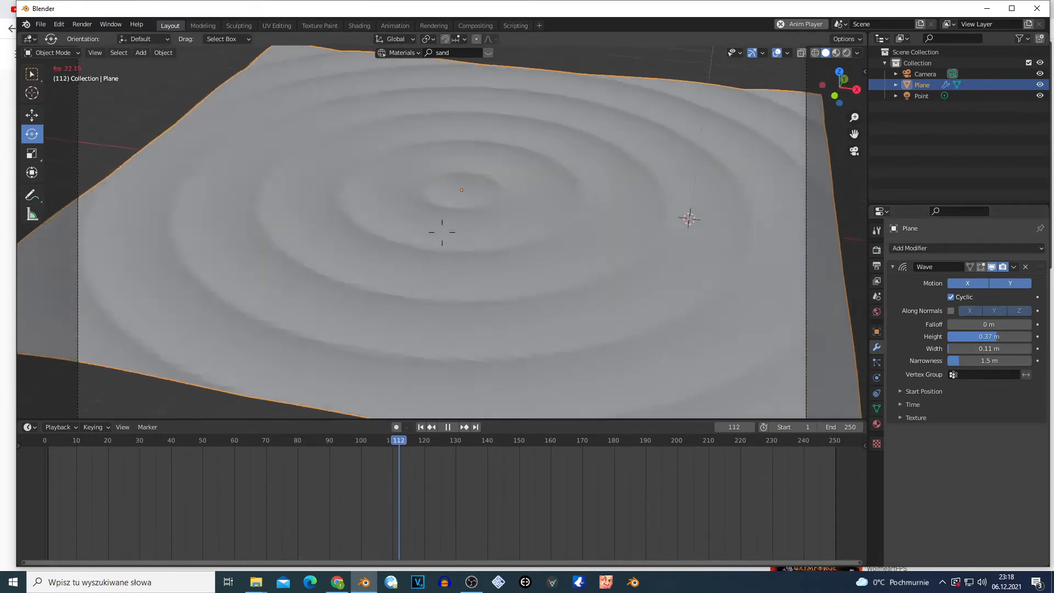
middle_click_drag(442, 232, 442, 279, "ctrl")
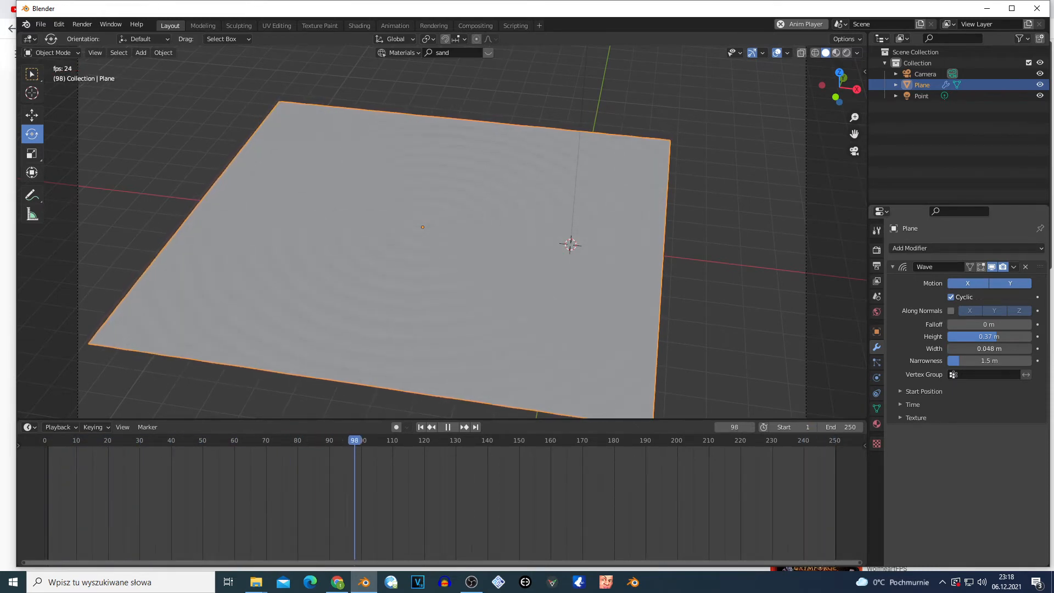
mouse_move(982, 348)
left_mouse_down()
mouse_move(1027, 348)
mouse_move(988, 348)
left_mouse_up()
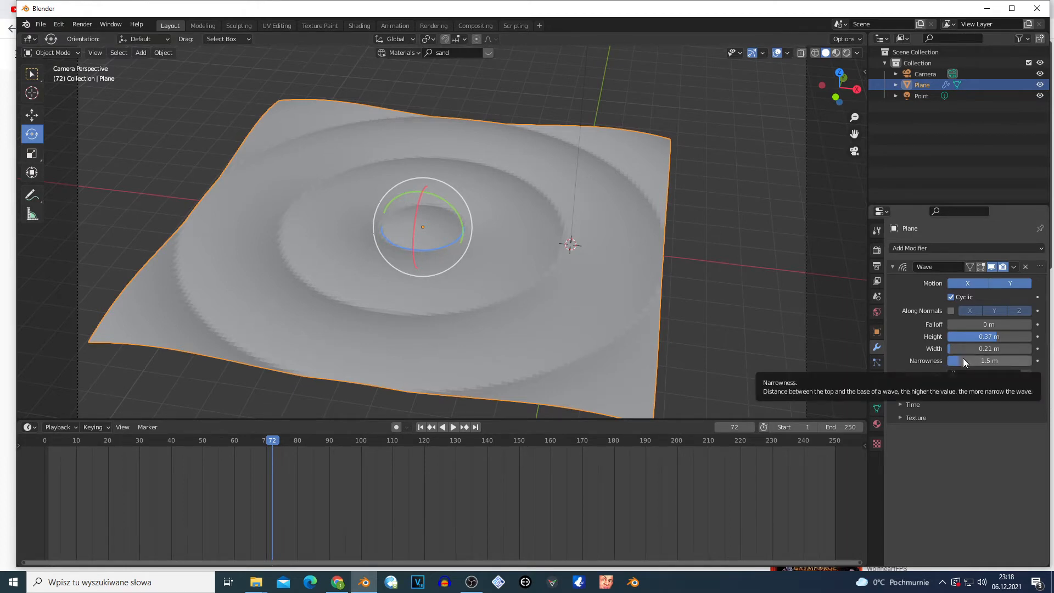
Set the wave's Height to 1.7 m and its Width and Narrowness to 0.4 m during playback, and return to frame 1.
key("space")
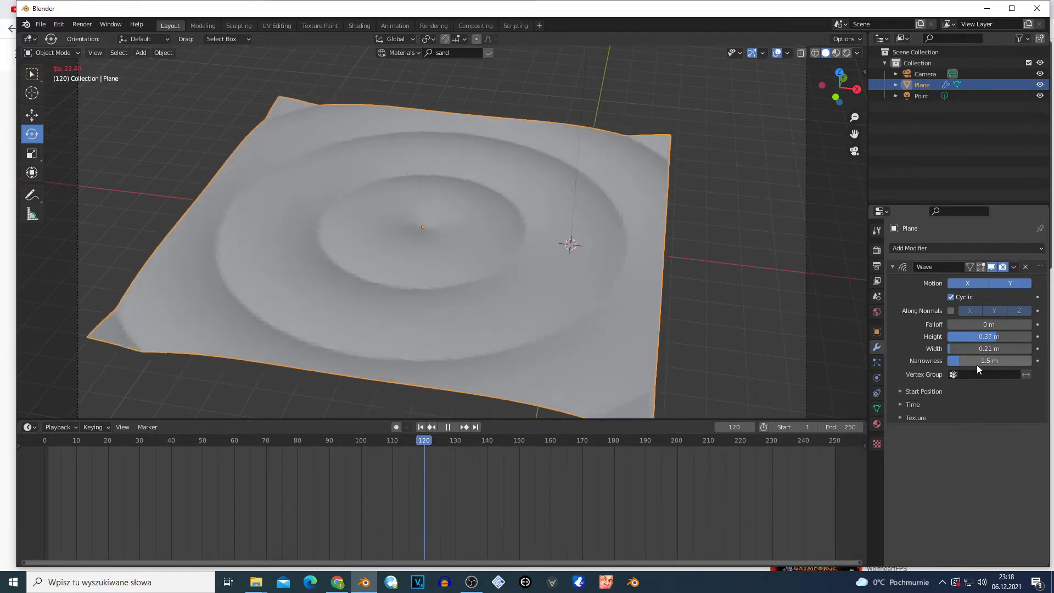
key("ctrl+z")
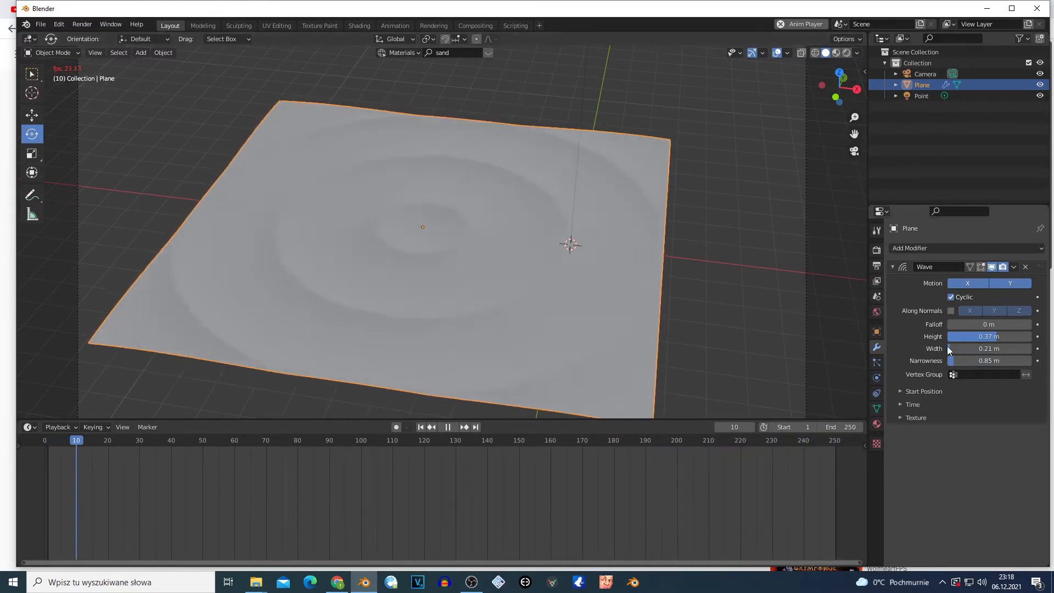
left_click_drag(988, 336, 1022, 336)
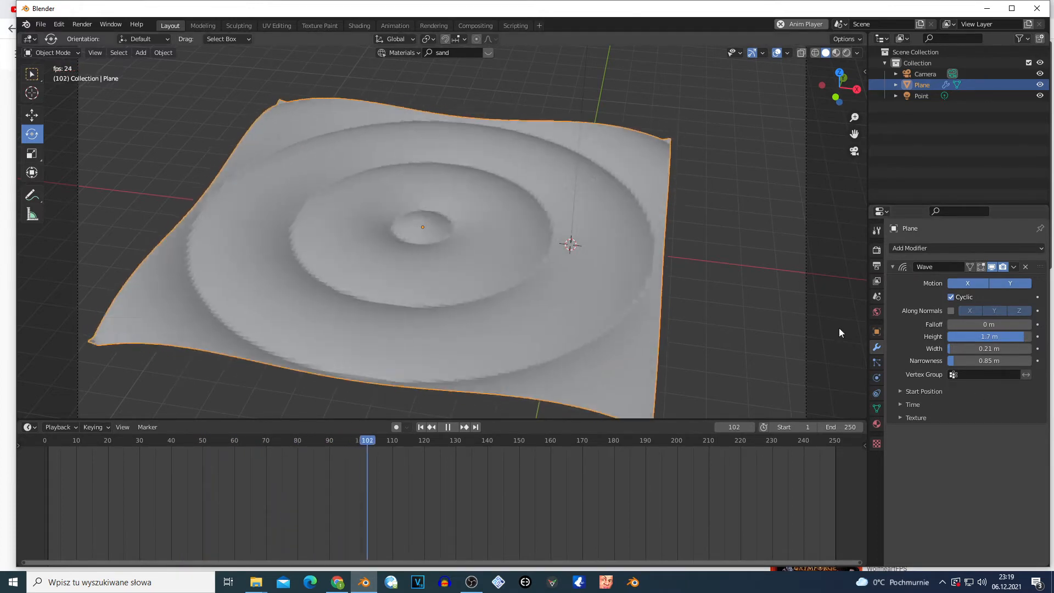
left_click_drag(961, 347, 913, 367)
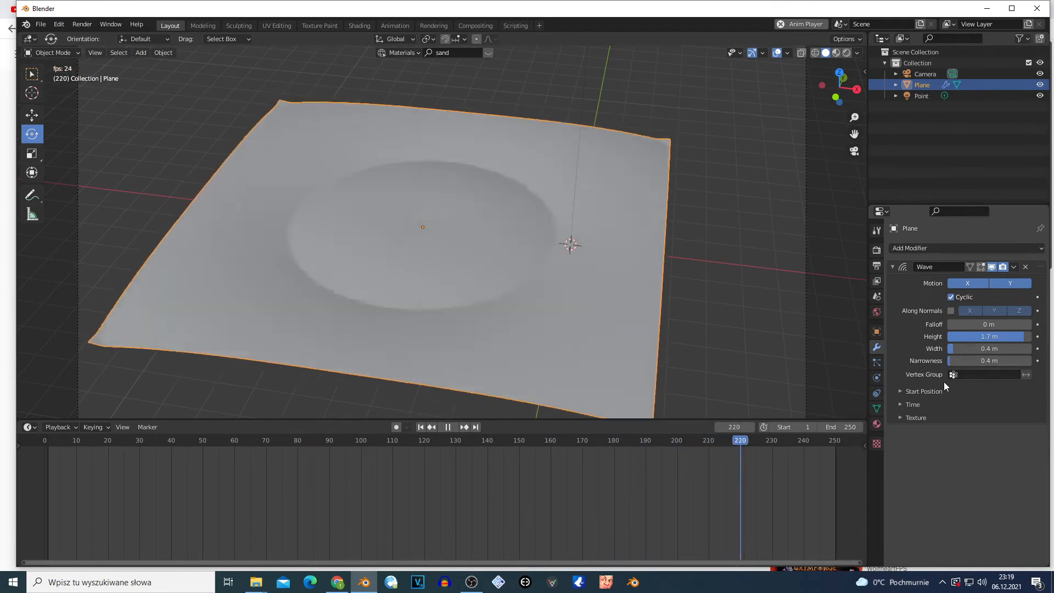
key("space")
left_click(423, 426)
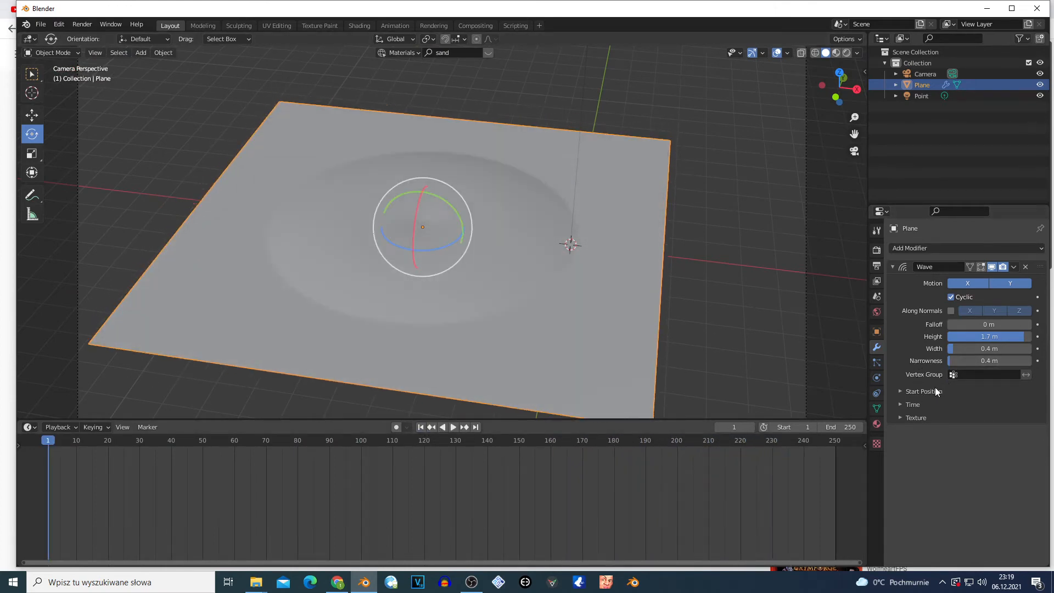
Play the wave animation and set the Wave modifier's Start Position X to 2 m.
left_click(905, 393)
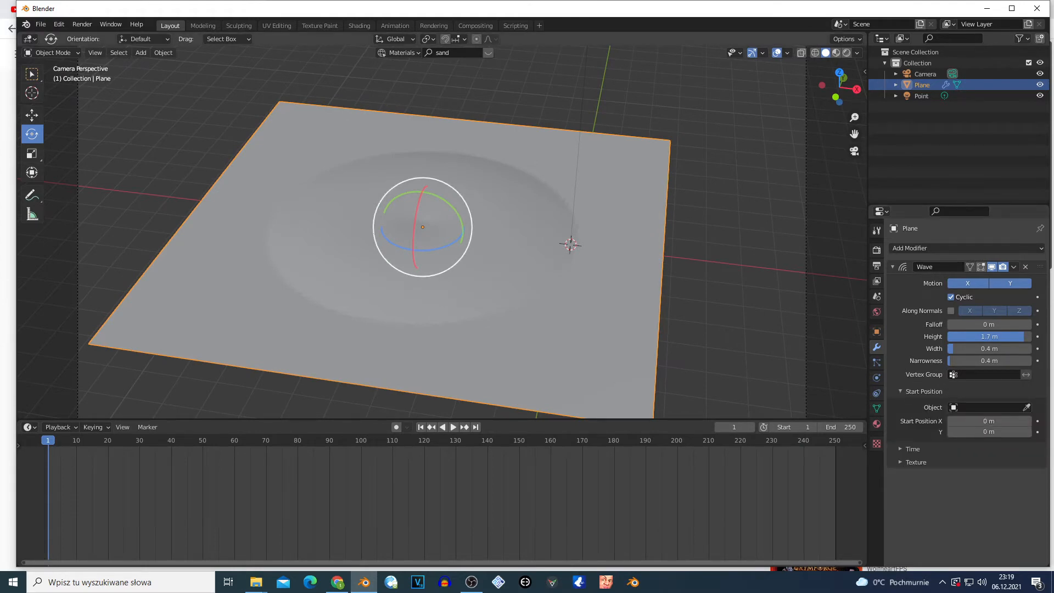
middle_click_drag(456, 272, 442, 232)
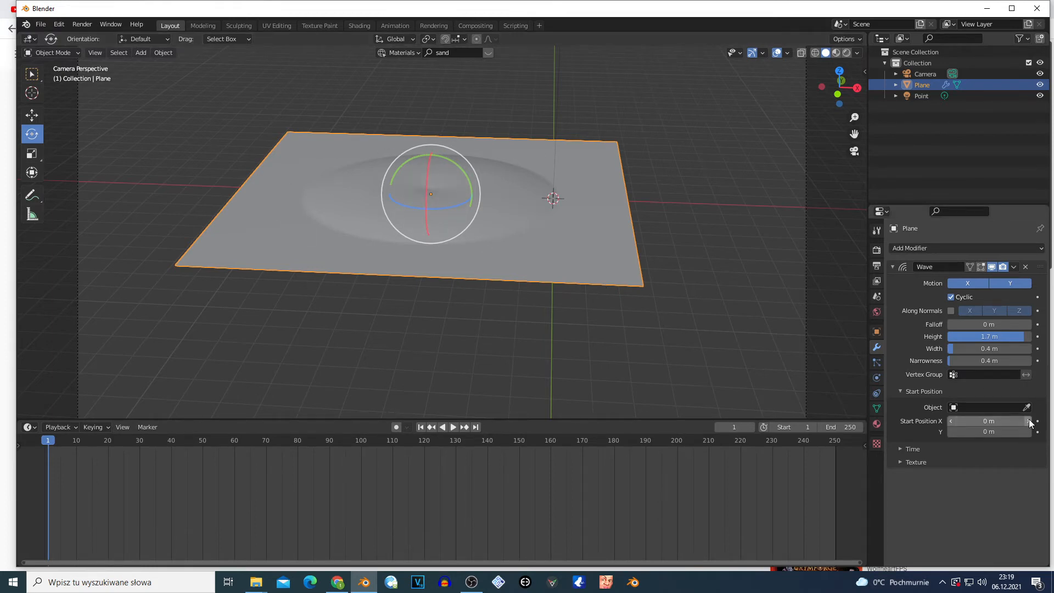
key("space")
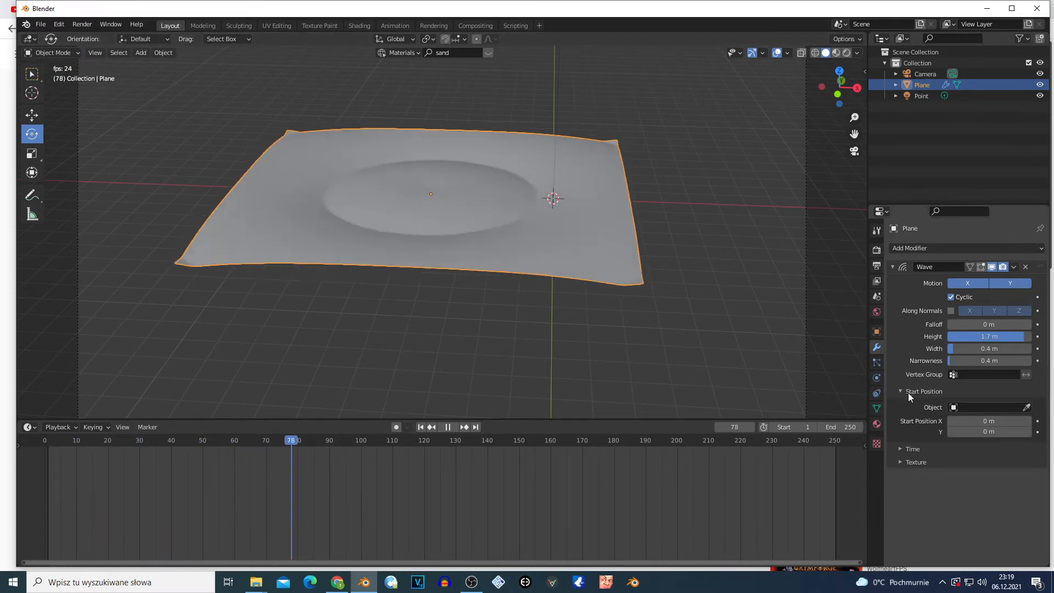
left_click(1029, 421)
left_click(1029, 421)
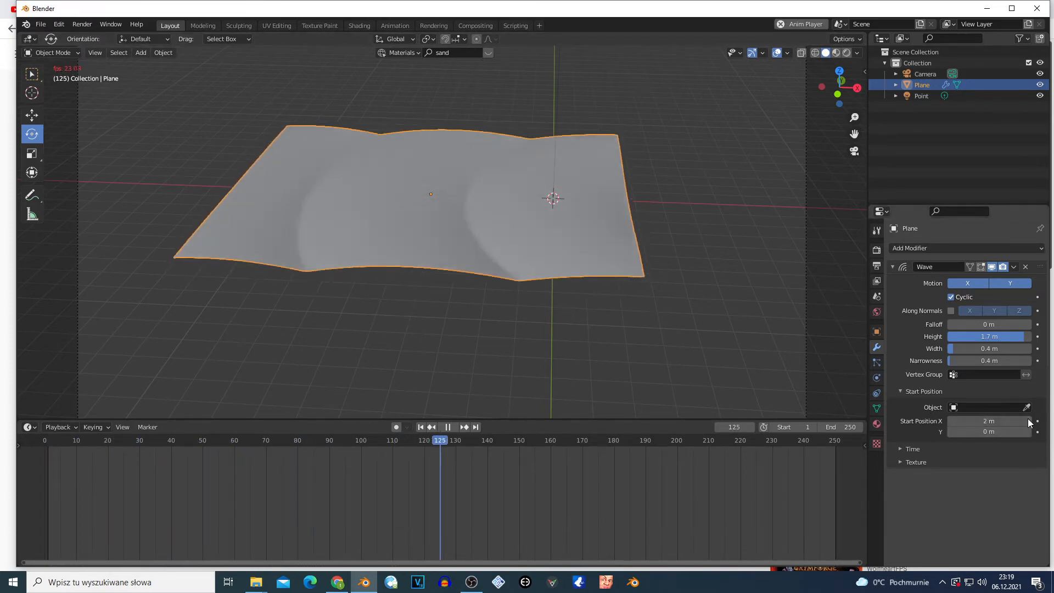
Try negative and positive Start Position X values such as -1 m during playback, leave it at 1 m, and stop the animation.
left_click(950, 421)
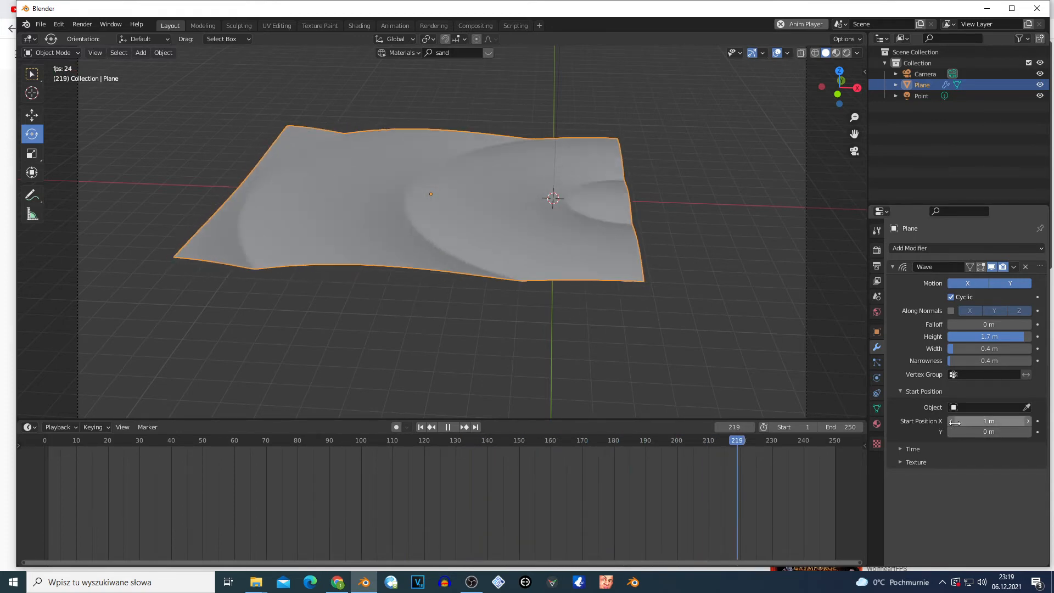
left_click(952, 421)
left_click(953, 421)
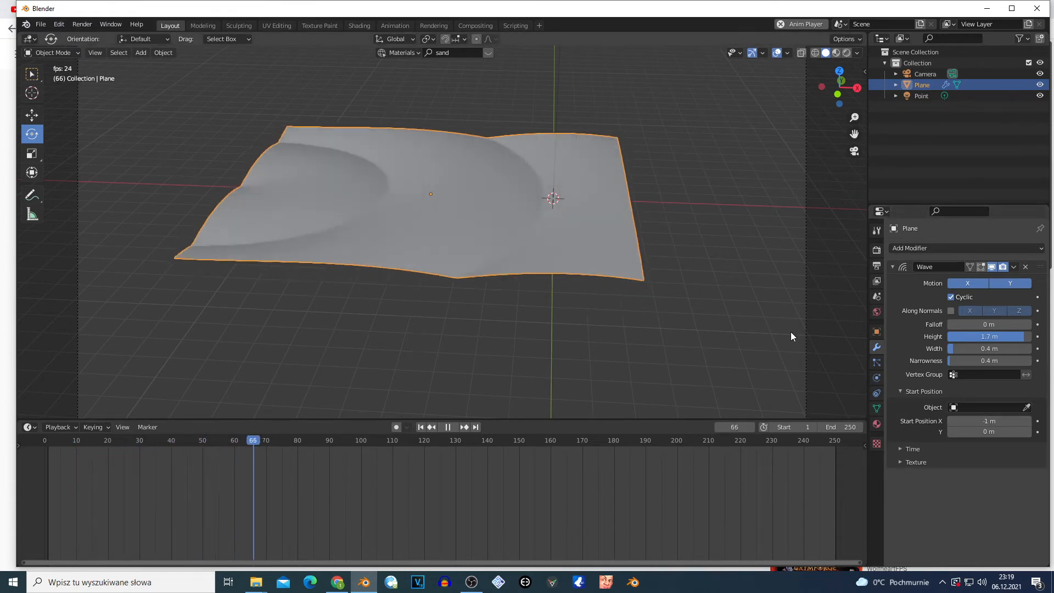
mouse_move(992, 421)
left_mouse_down()
mouse_move(949, 421)
mouse_move(1026, 421)
mouse_move(983, 421)
left_mouse_up()
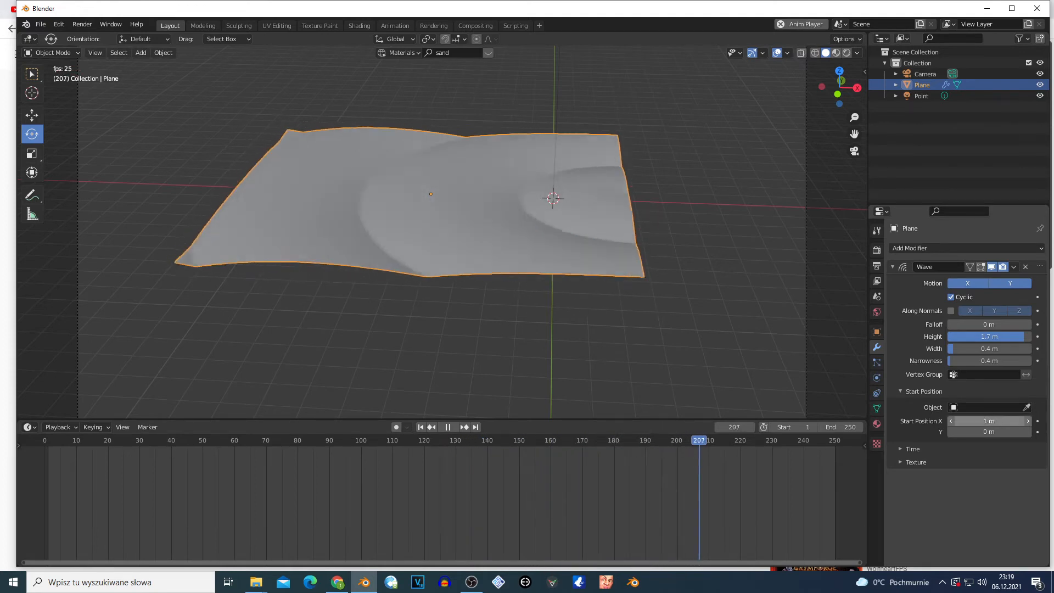
double_click(951, 421)
key("Return")
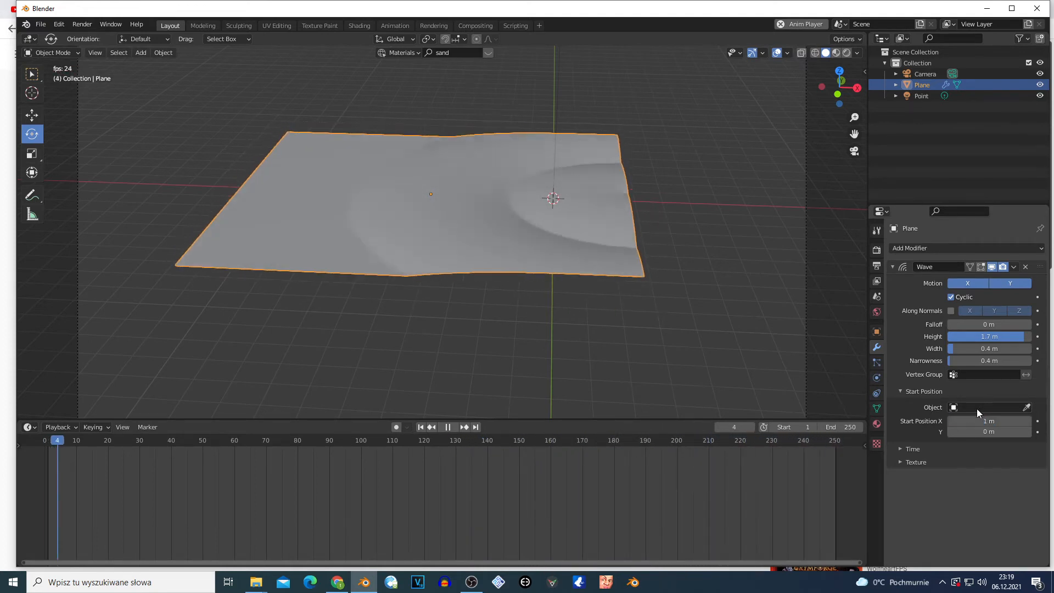
key("space")
Add a Plain Axes empty at the world origin and raise it about 4.5 m along the Z axis.
key("shift+a")
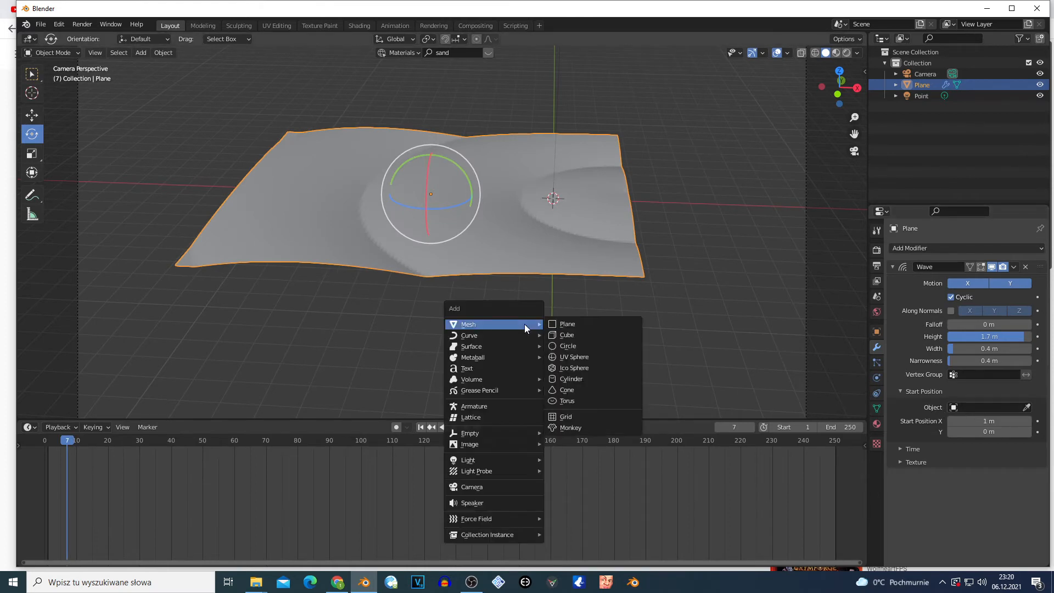
mouse_move(491, 431)
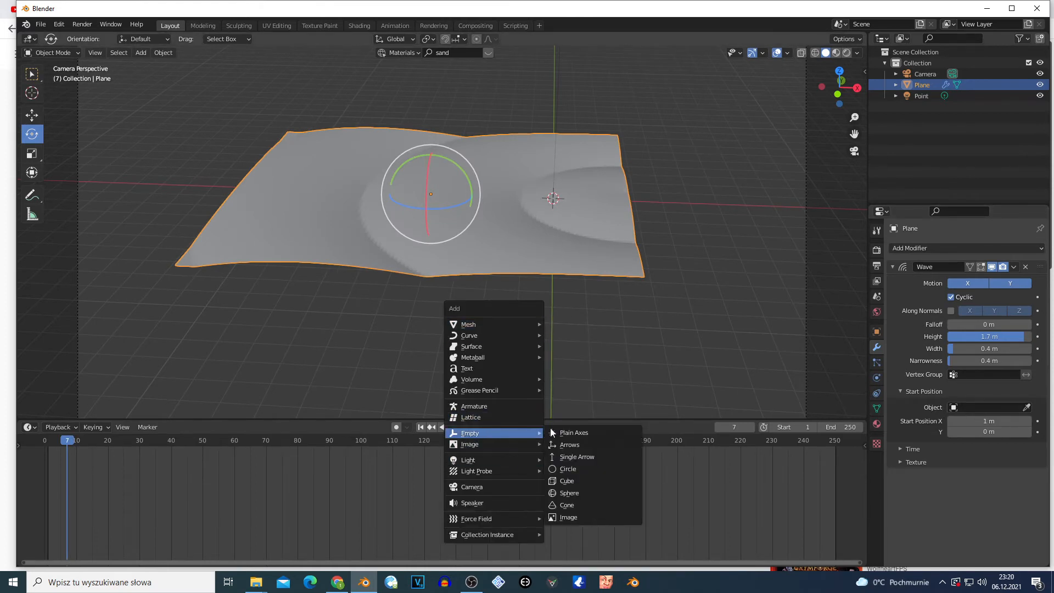
left_click(595, 433)
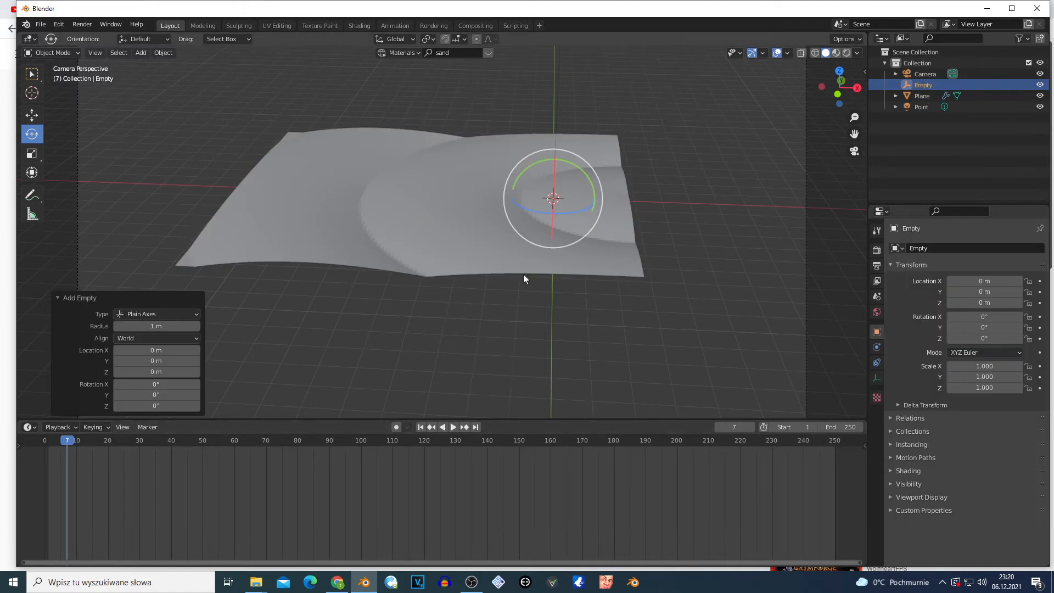
key("g")
key("z")
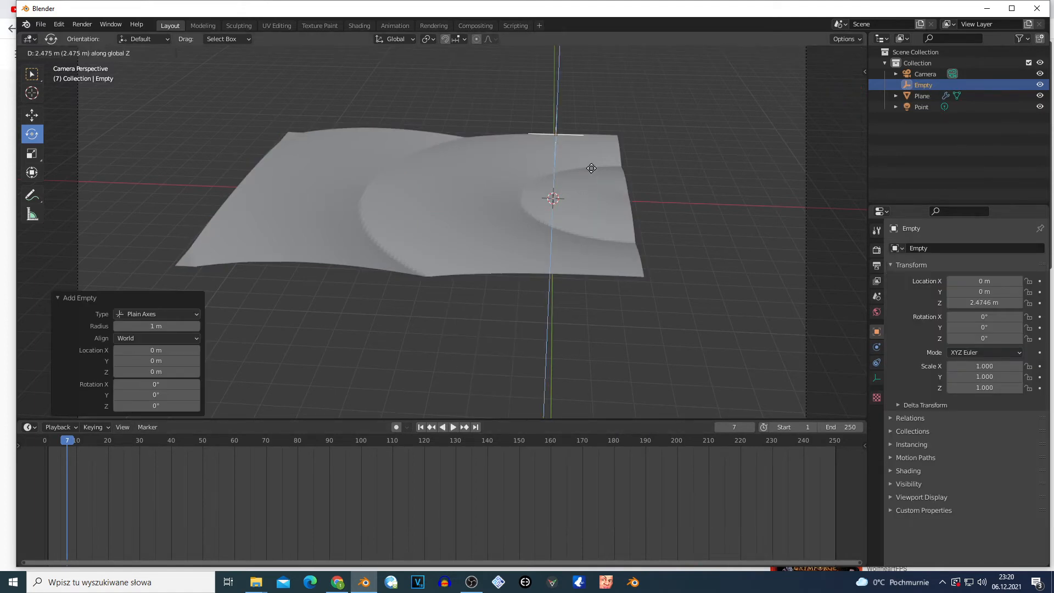
left_click(589, 131)
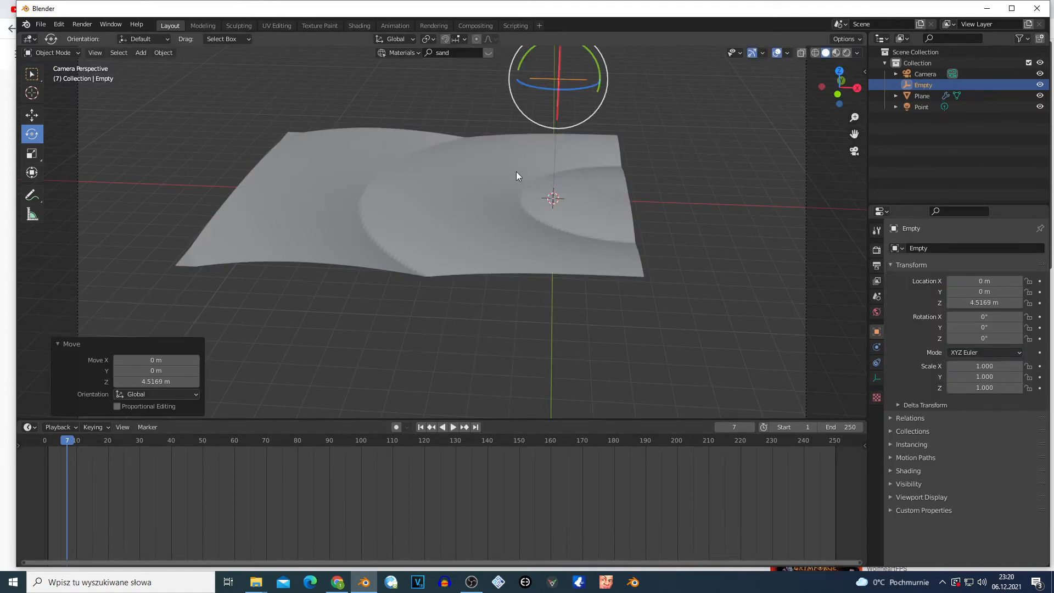
Assign the Empty as the Start Position object of the plane's Wave modifier.
left_click(452, 217)
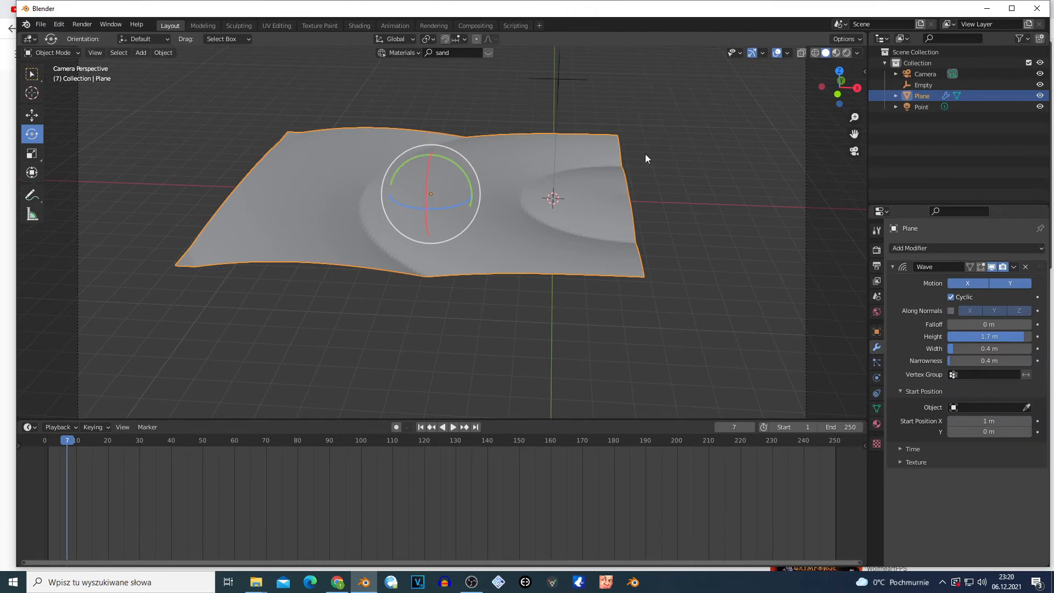
left_click(985, 407)
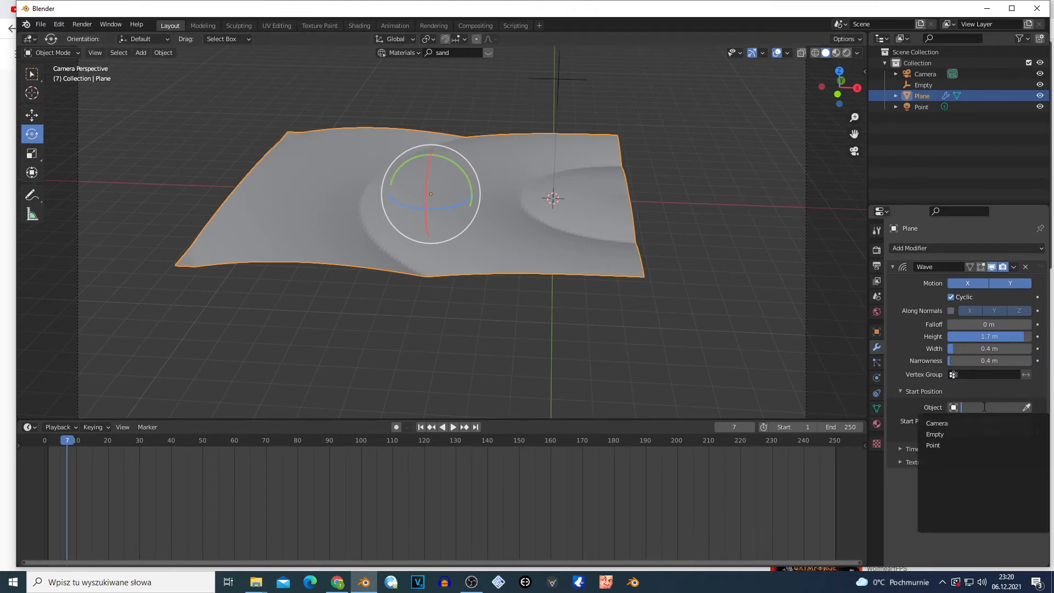
left_click(965, 435)
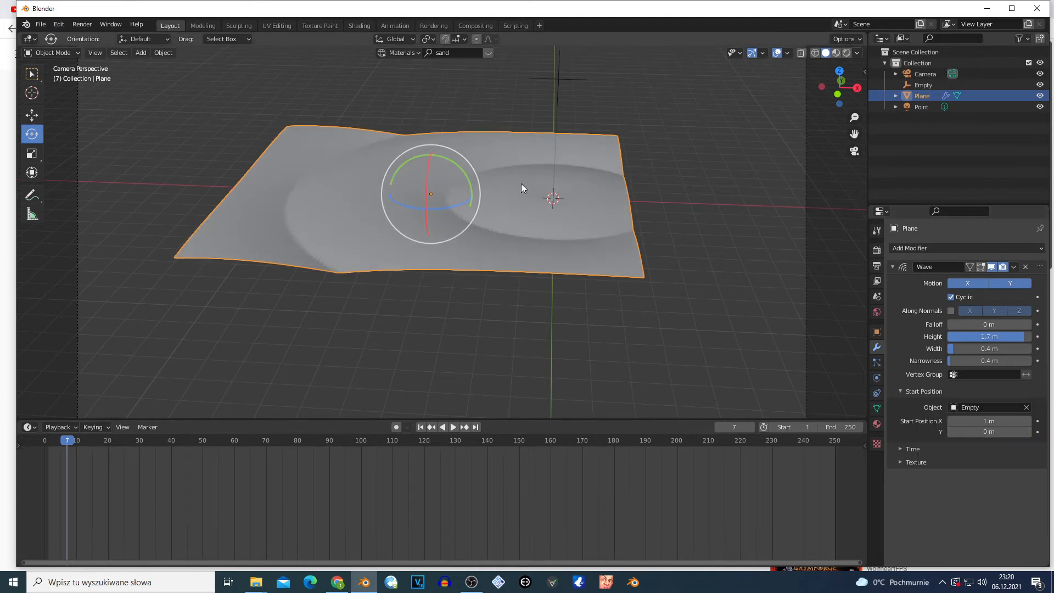
During playback, move the empty about -4.4 m in X, -1.05 m in Y and -1.4 m in Z over the plane's centre, and stop playback.
left_click(562, 90)
key("space")
key("g")
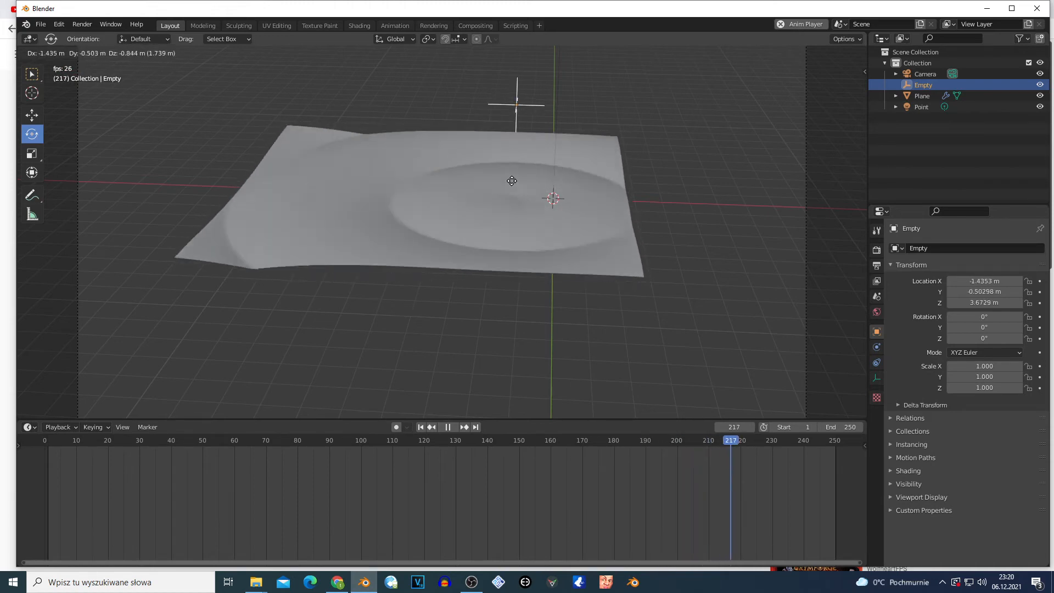
left_click(428, 198)
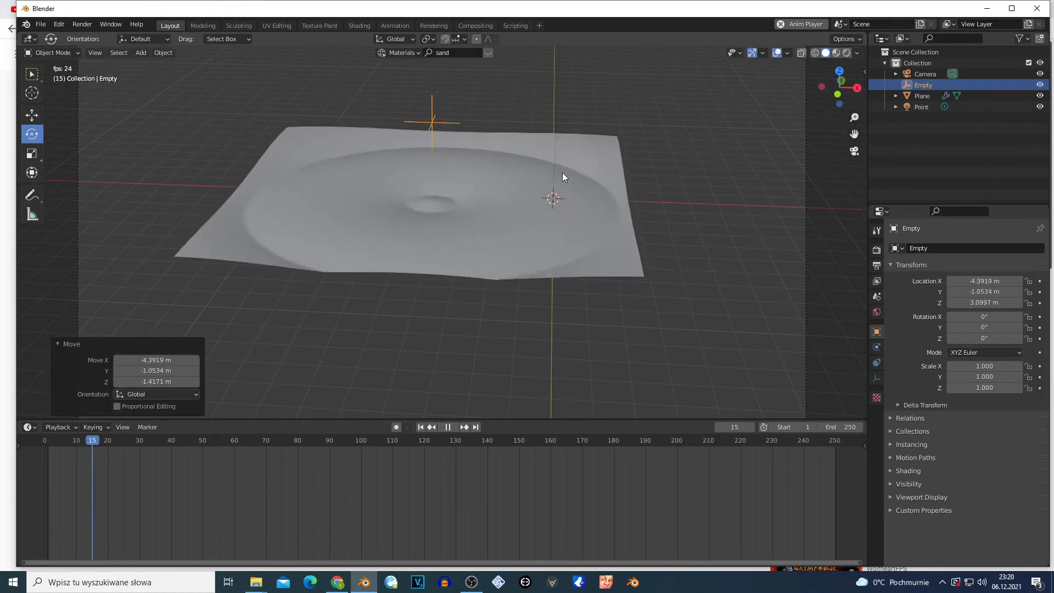
key("space")
Show the plane's Wave Time settings and play the animation briefly from frame 1.
left_click(482, 221)
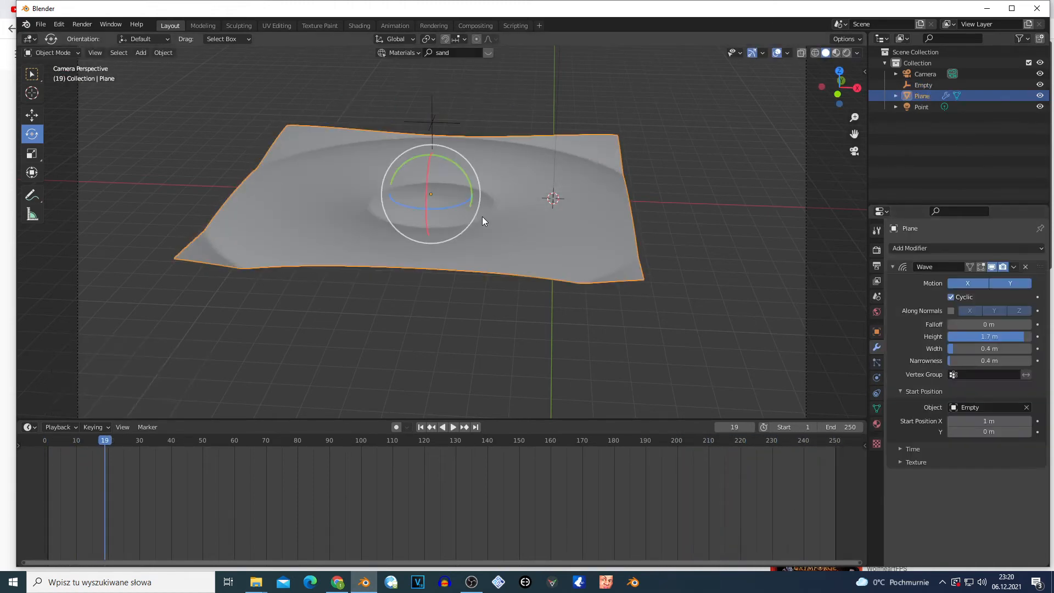
left_click(900, 449)
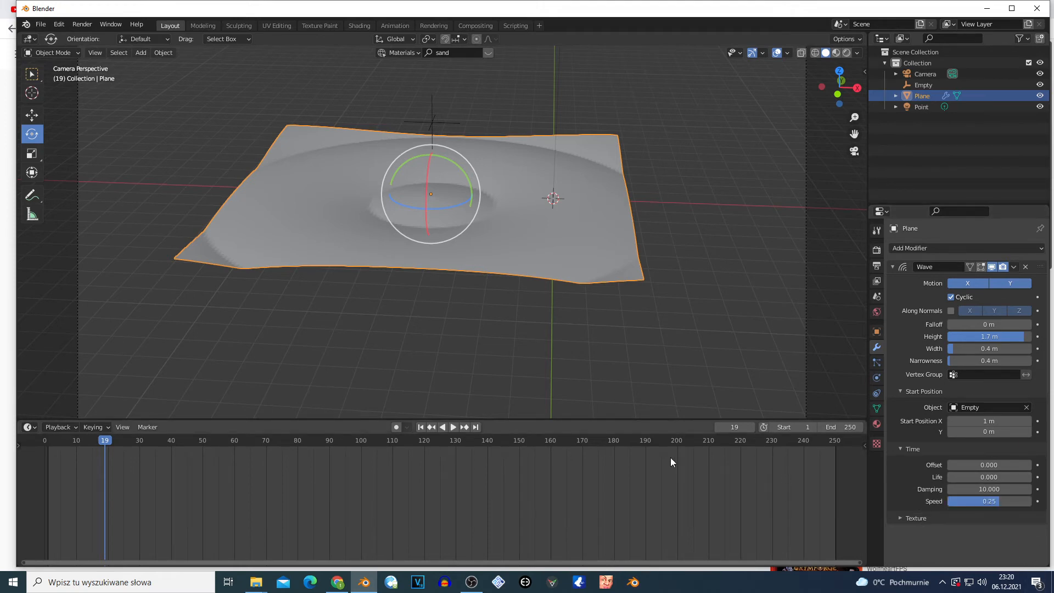
left_click(421, 427)
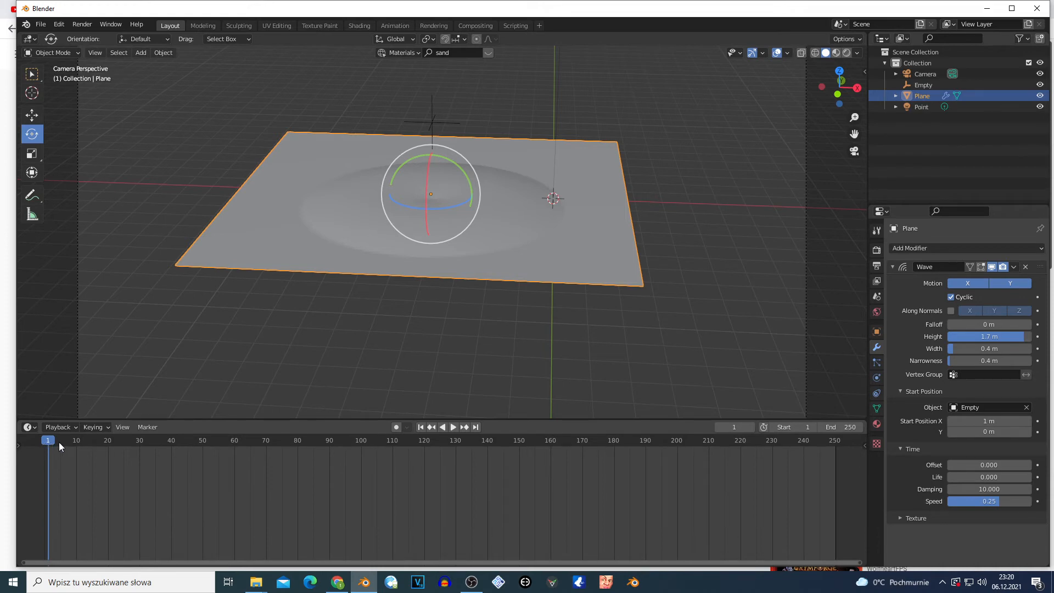
key("space")
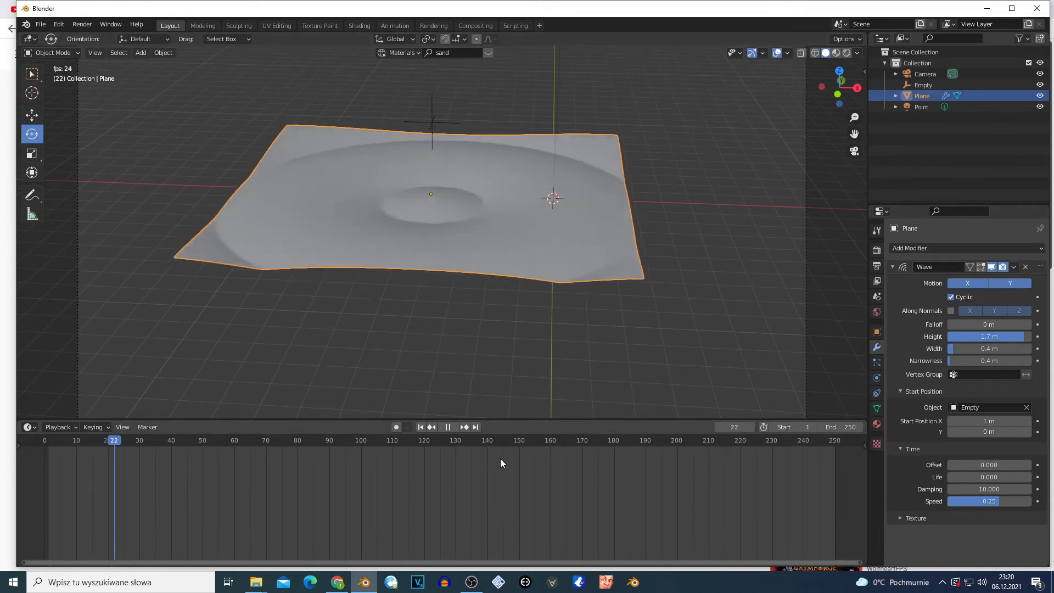
key("space")
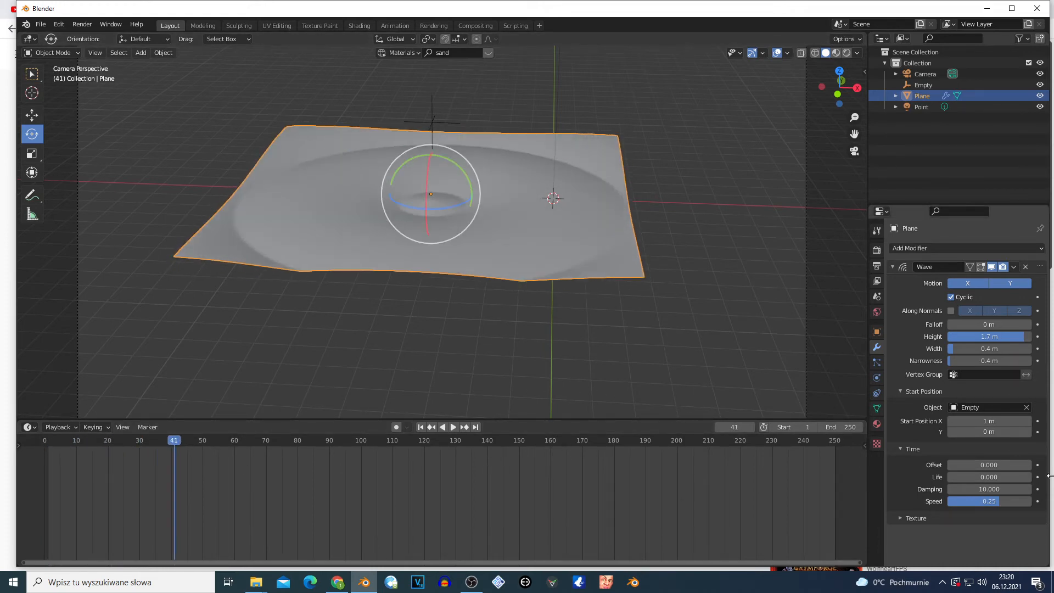
Set the wave's time Offset to 20, play the animation twice from the start, and return to frame 1.
left_click(991, 465)
key("Return")
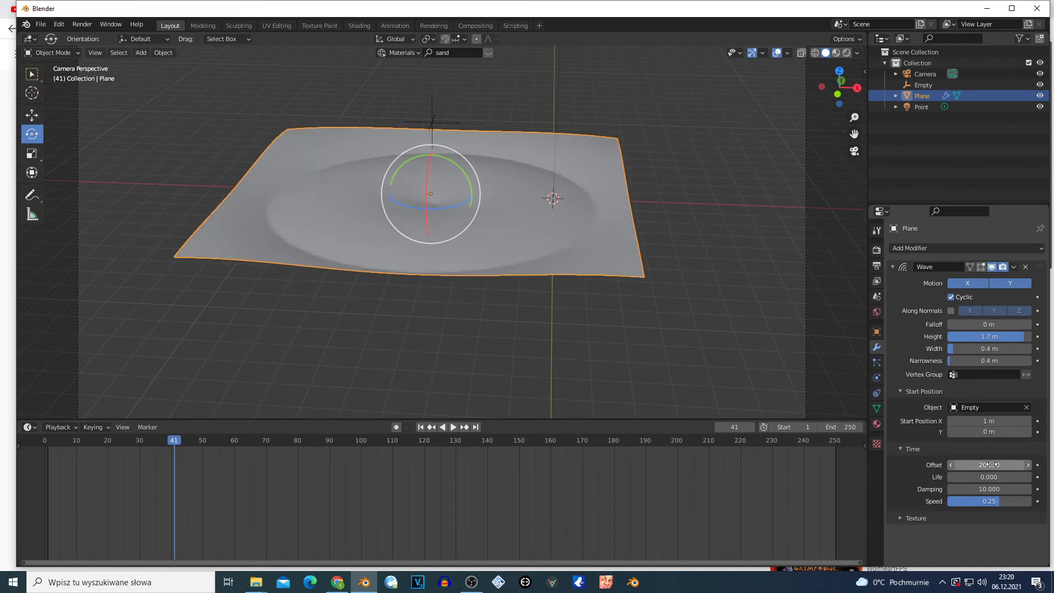
left_click(419, 428)
key("space")
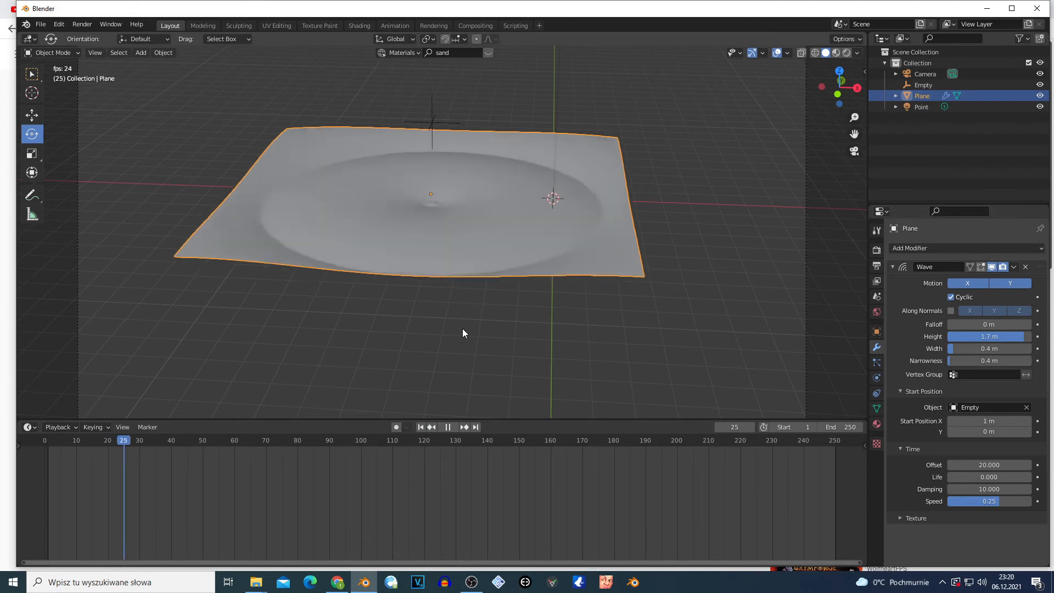
key("space")
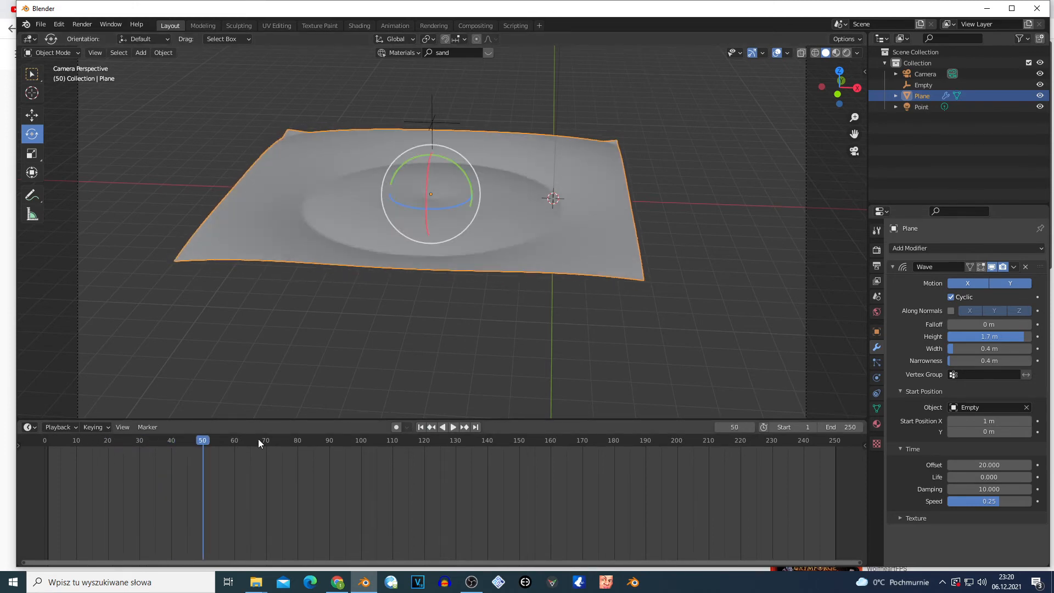
left_click(420, 427)
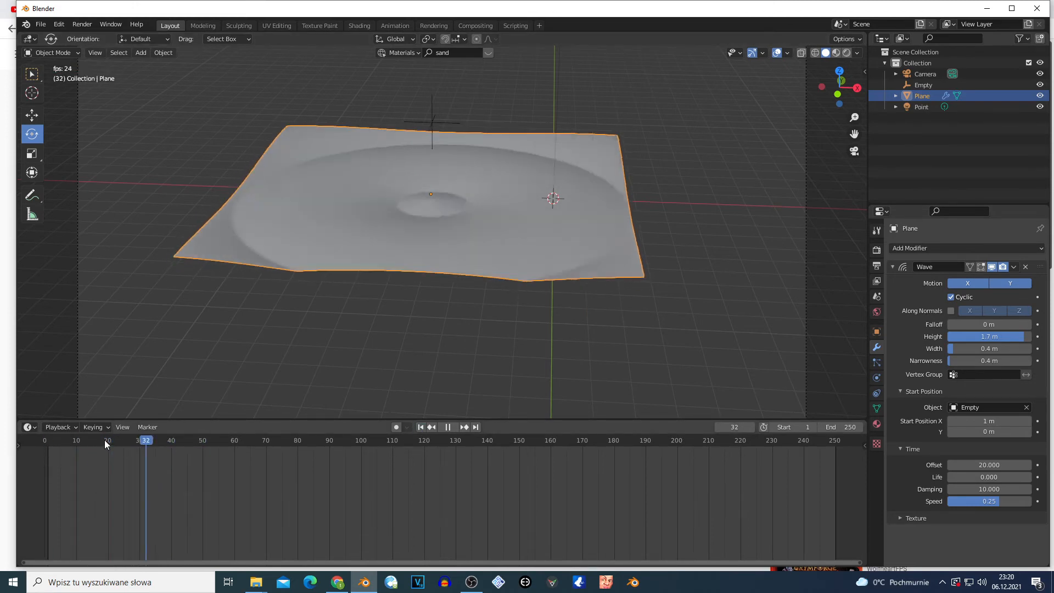
key("space")
left_click(420, 428)
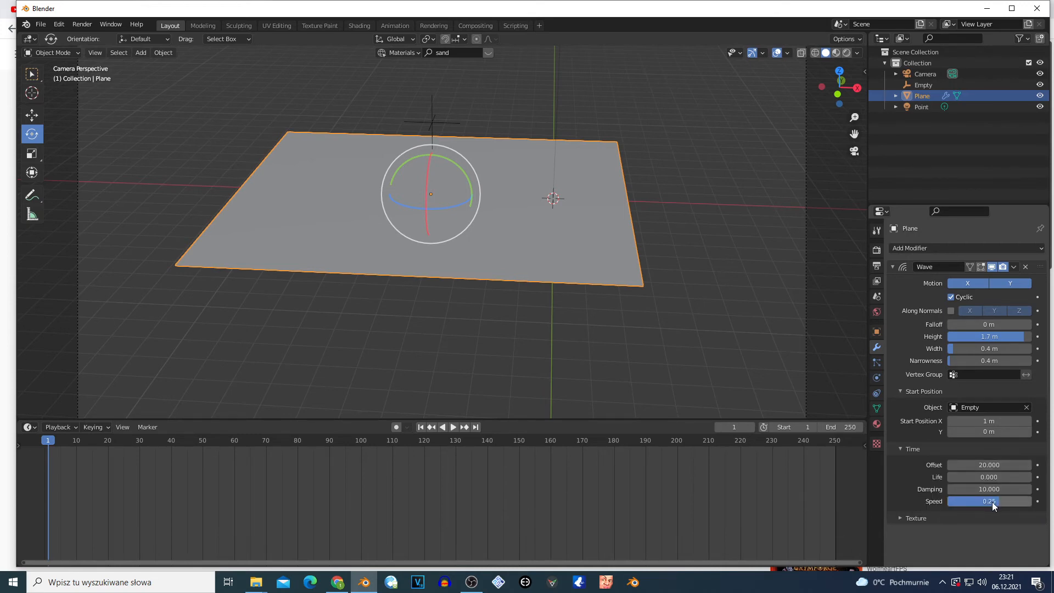
Set the wave's Life to 20 and play the animation up to frame 81.
left_click(993, 477)
key("space")
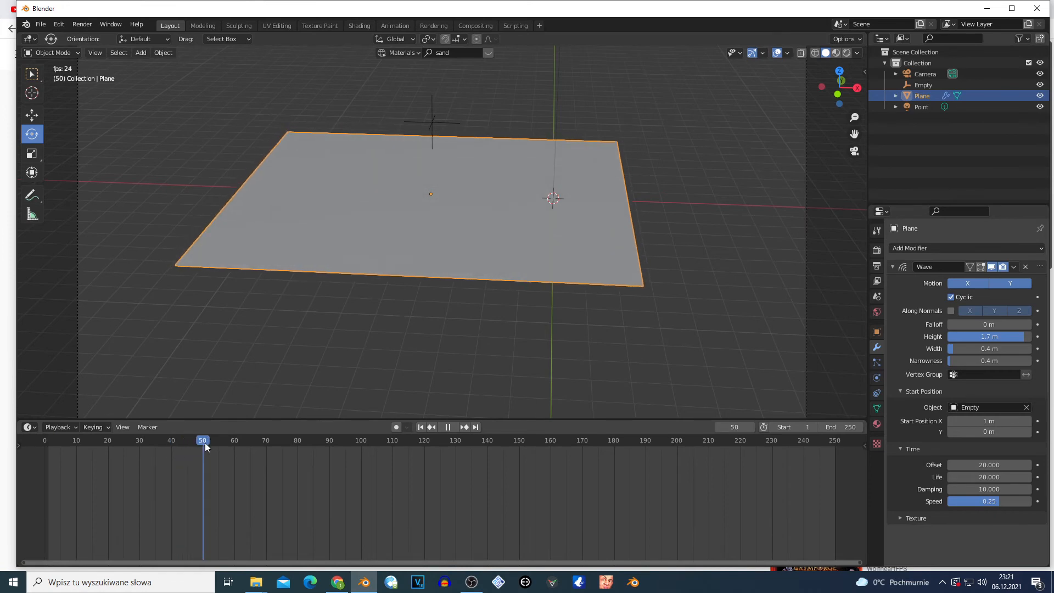
key("space")
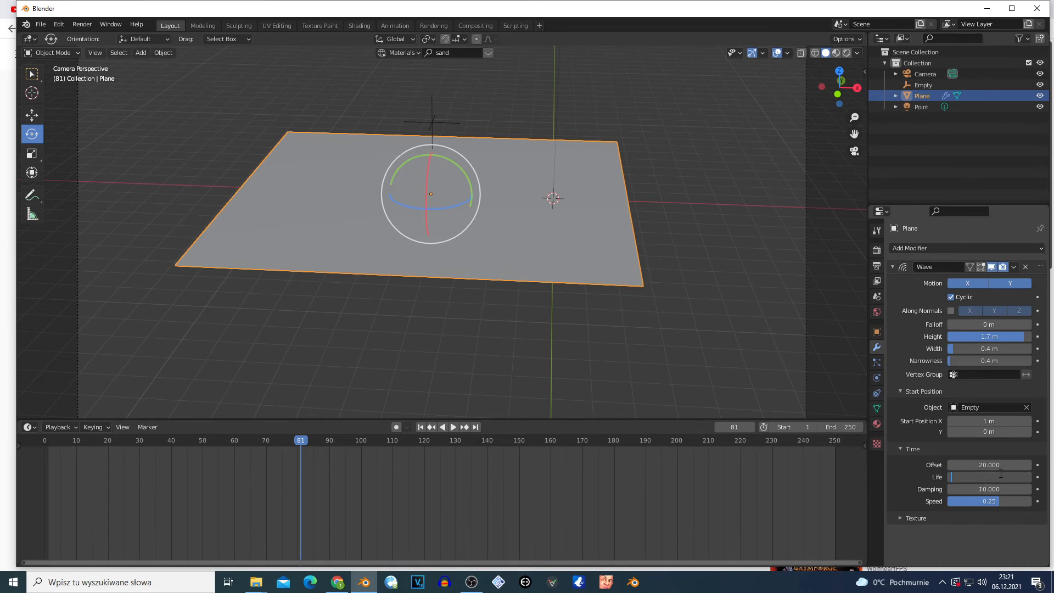
Reset the wave's Life and Offset to 0 and replay the animation from the start.
key("Return")
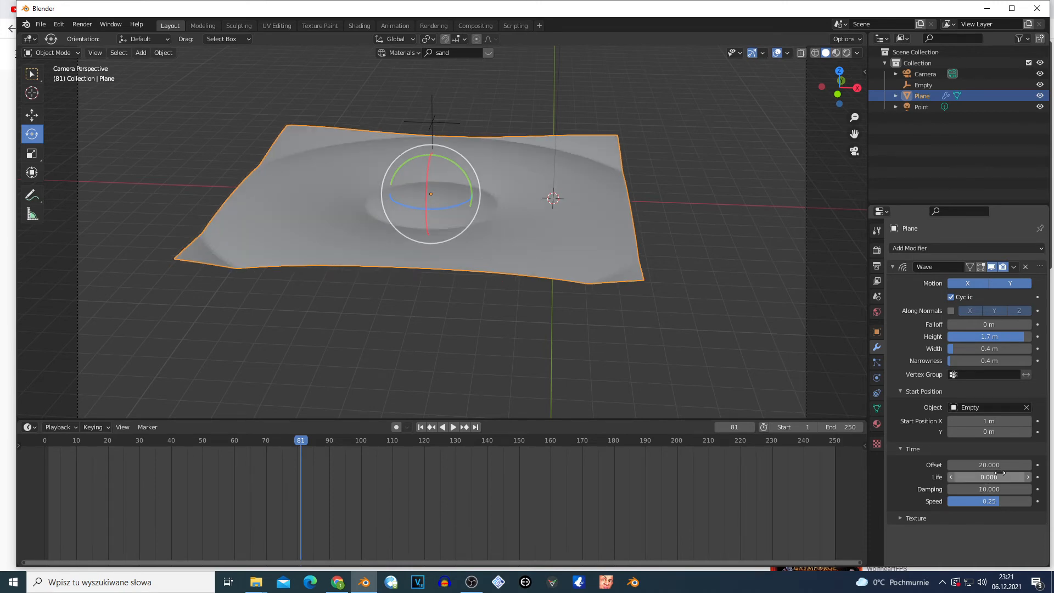
key("Return")
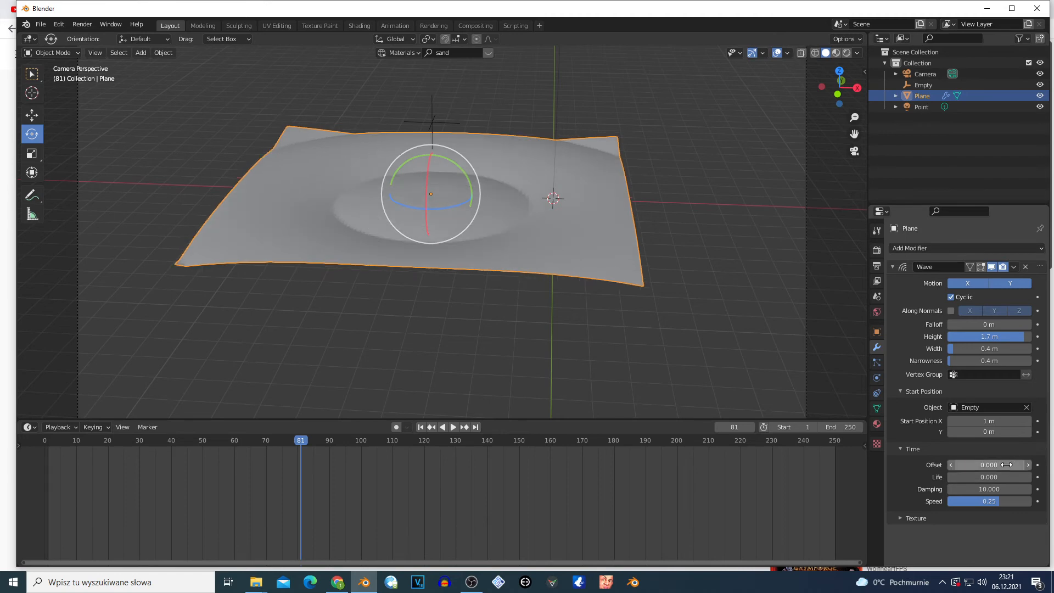
key("space")
left_click(45, 441)
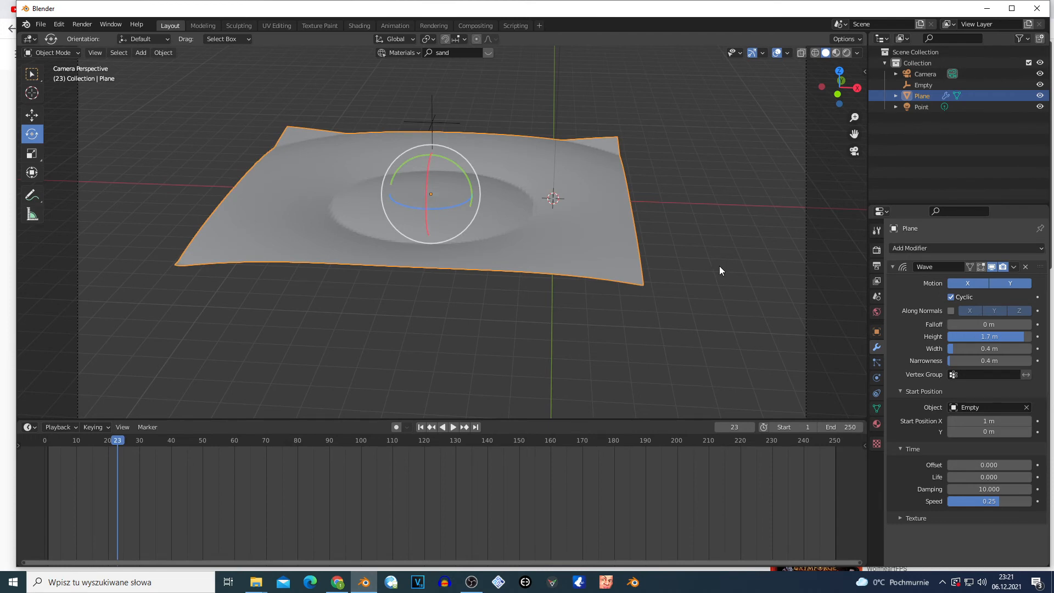
Set the wave's Speed to 0.16, play the animation, and lower the Speed to 0.00484 during playback.
left_click(982, 502)
type("0.16")
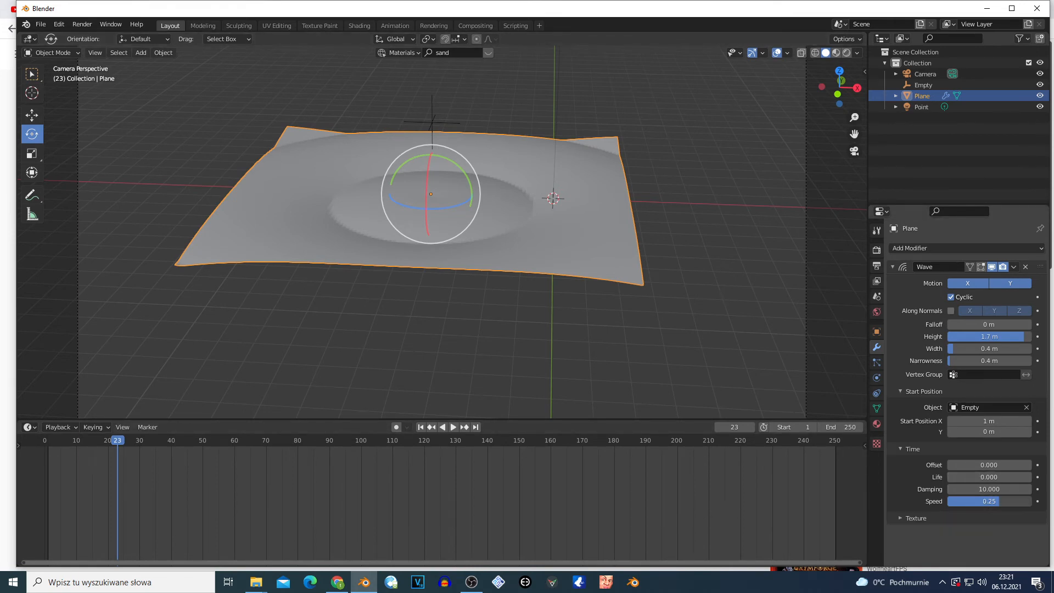
key("Return")
key("space")
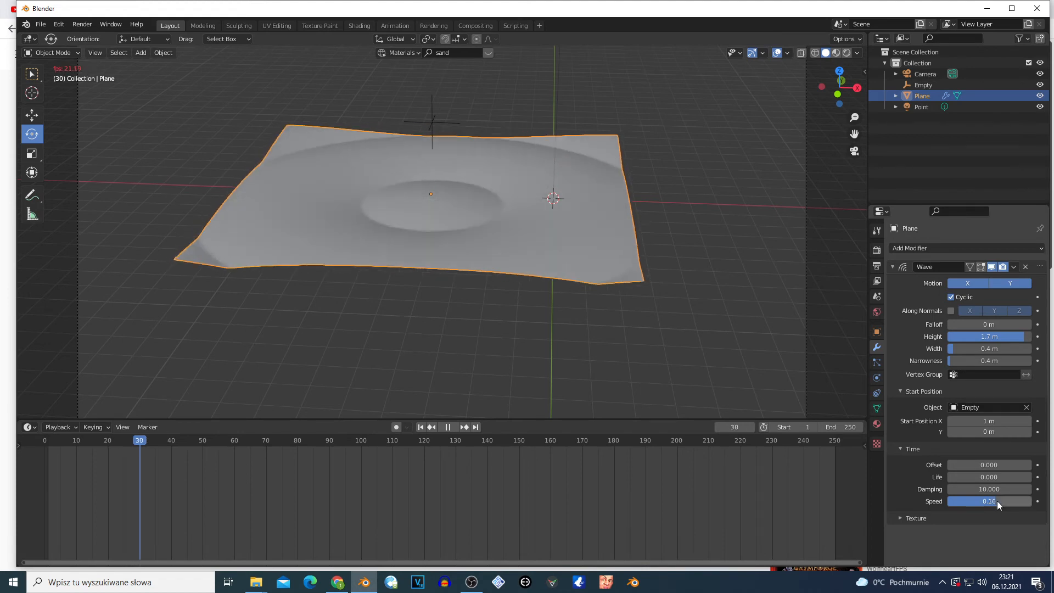
left_click_drag(988, 501, 980, 501)
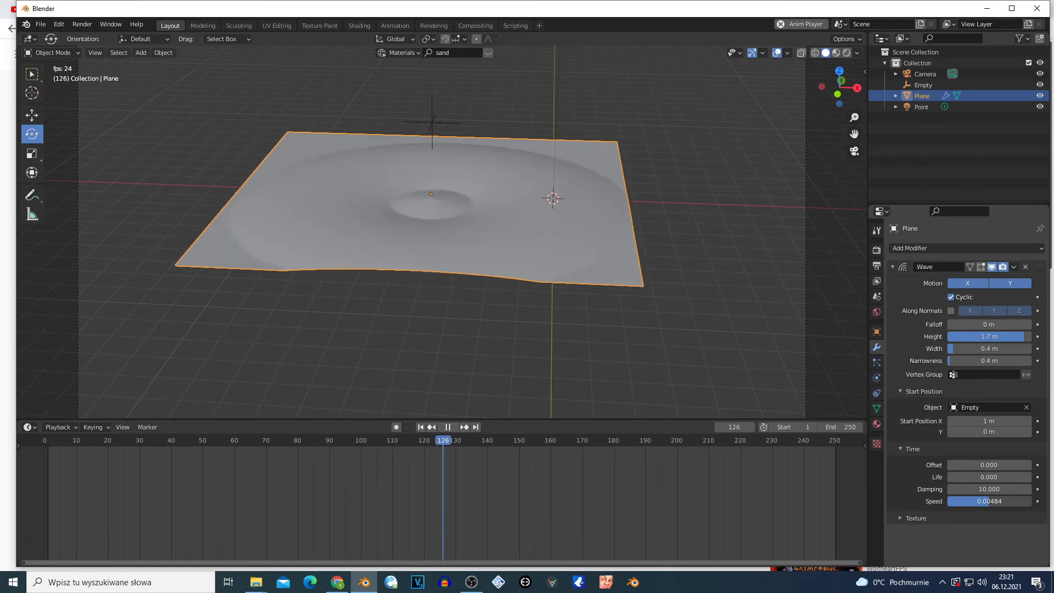
Examine the playing wave up close and through the camera, and stop playback at frame 142.
scroll(456, 171, "up", 5)
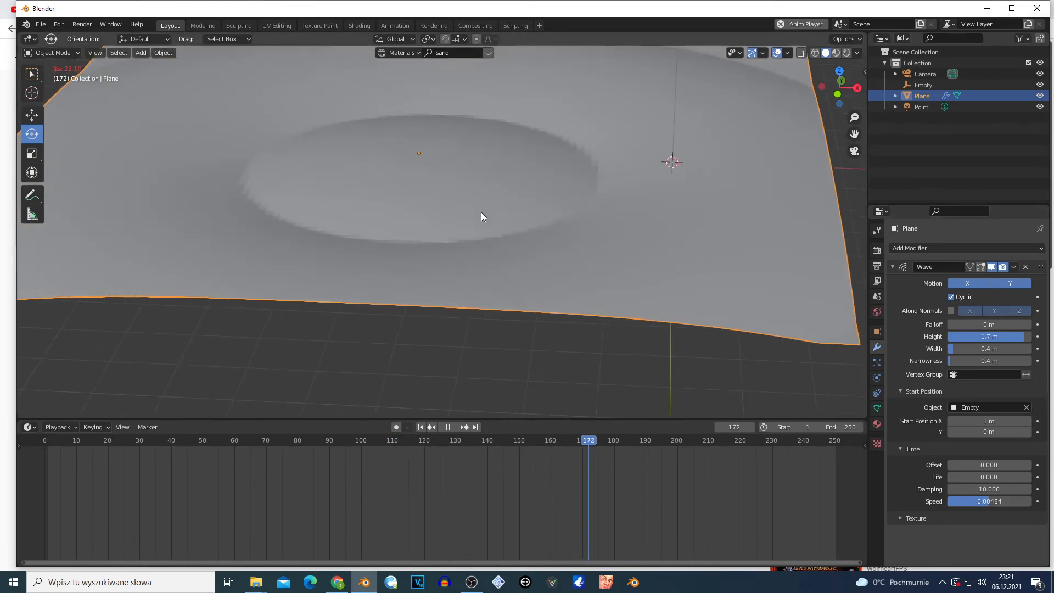
scroll(481, 211, "down", 3)
key("KP_0")
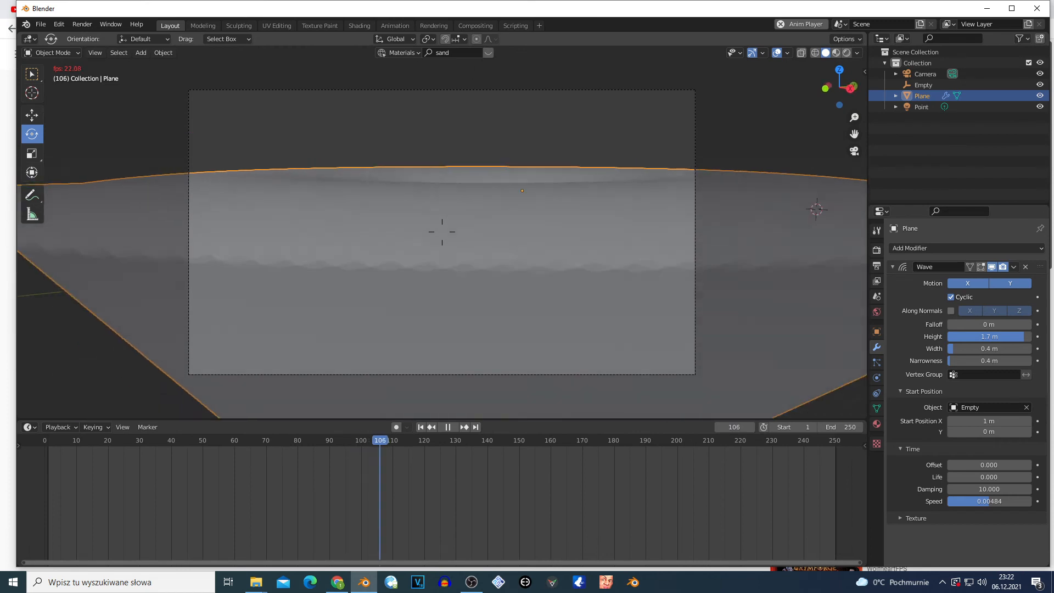
key("space")
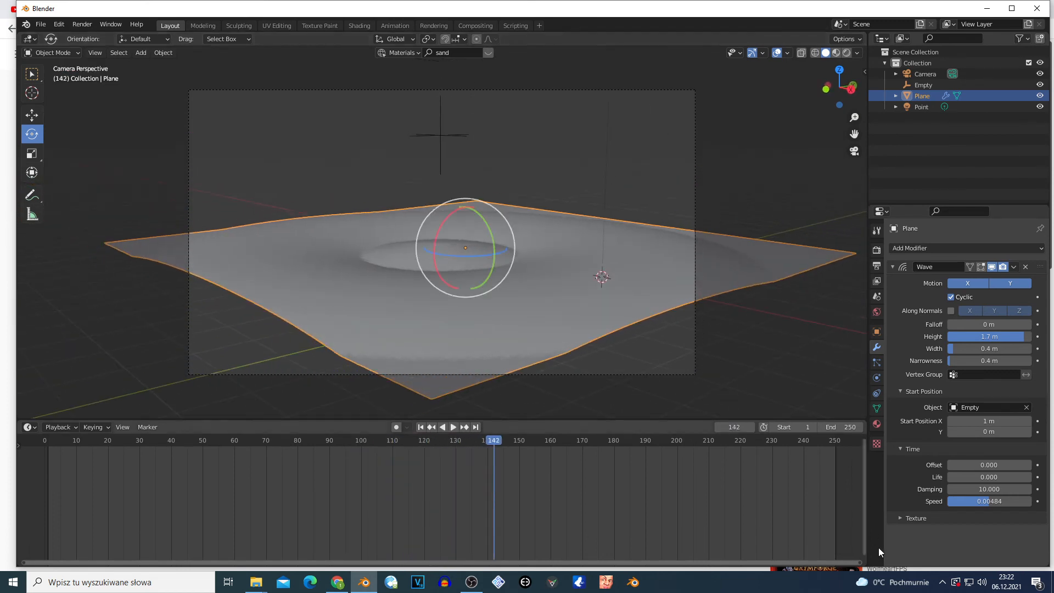
Expand the Wave modifier's Texture settings and set its Speed to 0.017742, with the animation playing.
left_click(895, 518)
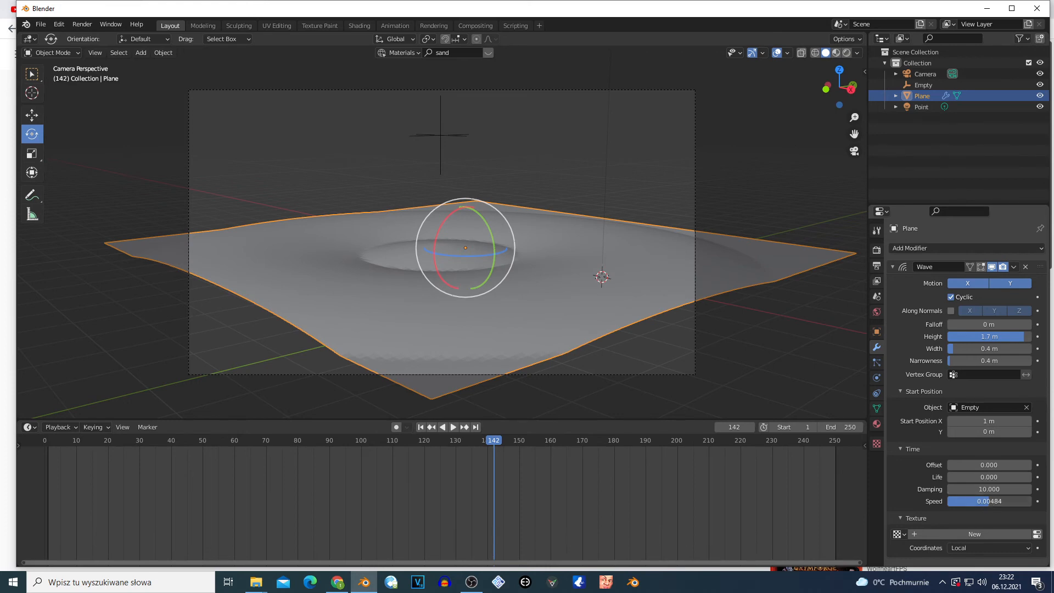
left_click_drag(989, 501, 990, 501)
key("space")
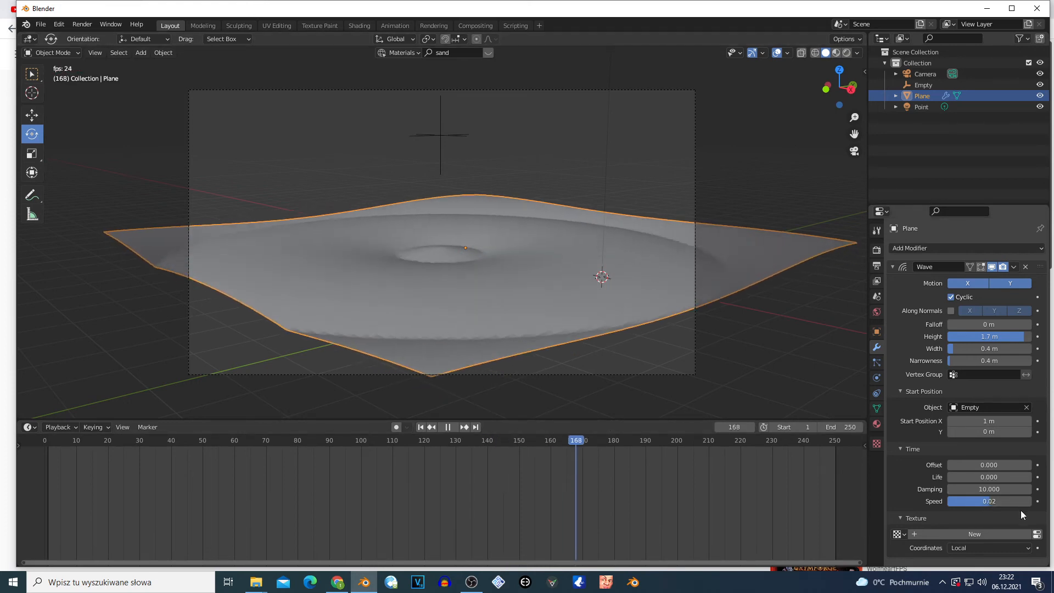
left_click(988, 502)
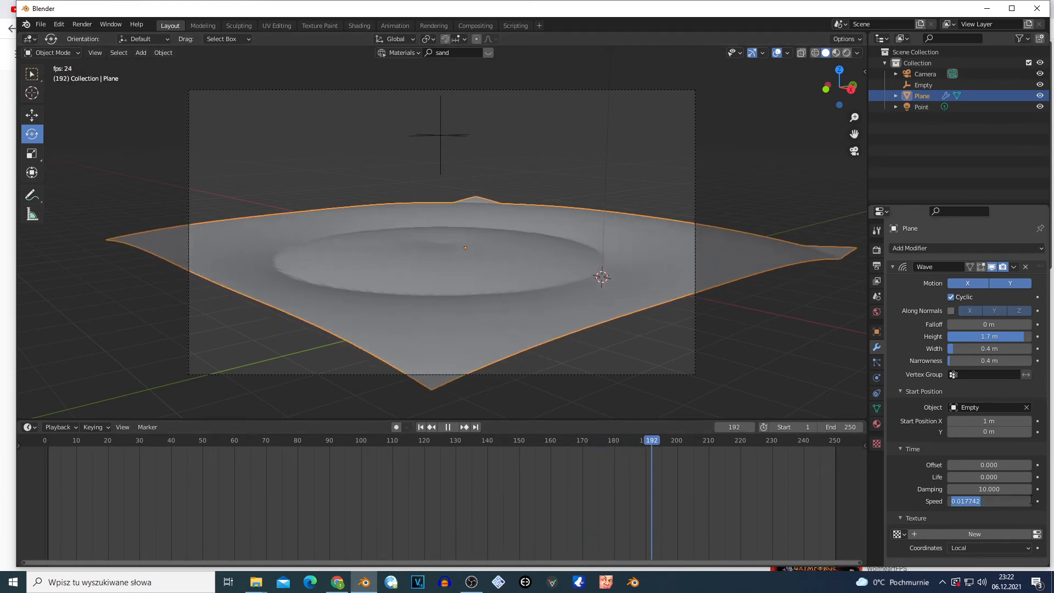
left_click(920, 494)
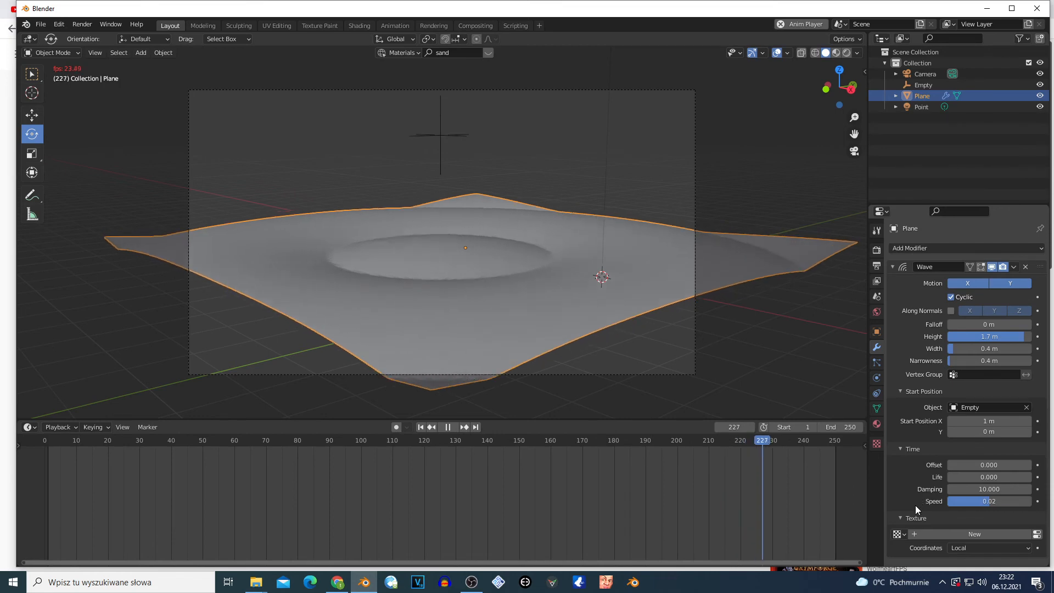
Add a new texture to the Wave modifier and set its type to Distorted Noise.
left_click(960, 535)
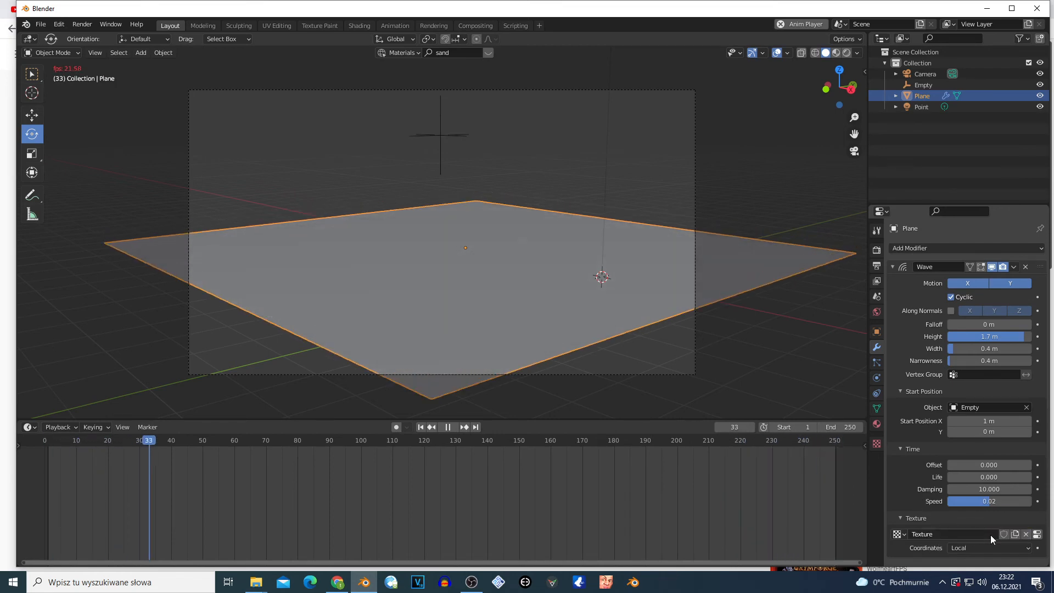
left_click(1037, 534)
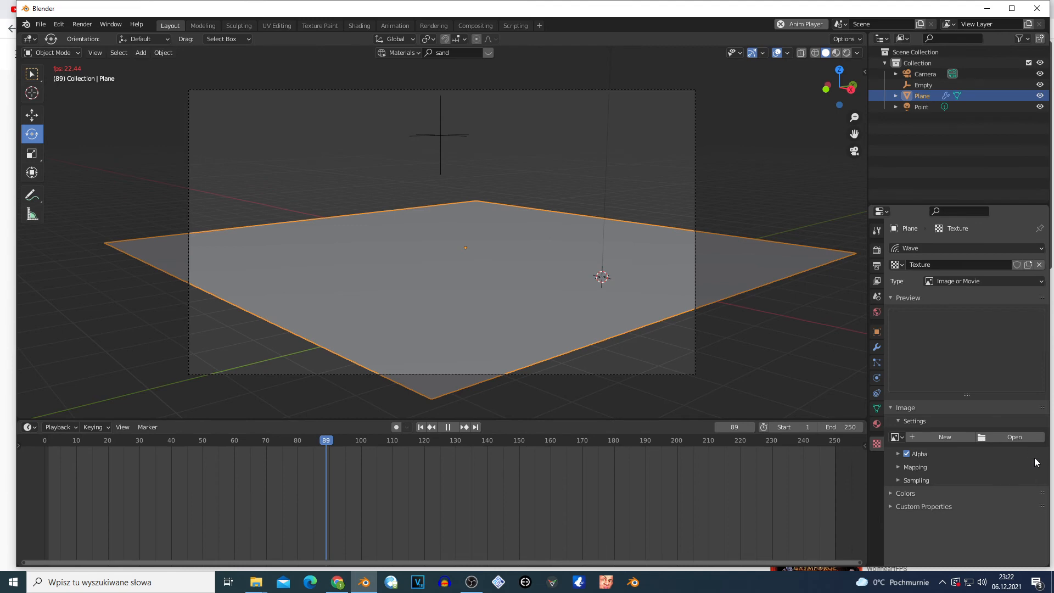
left_click(952, 281)
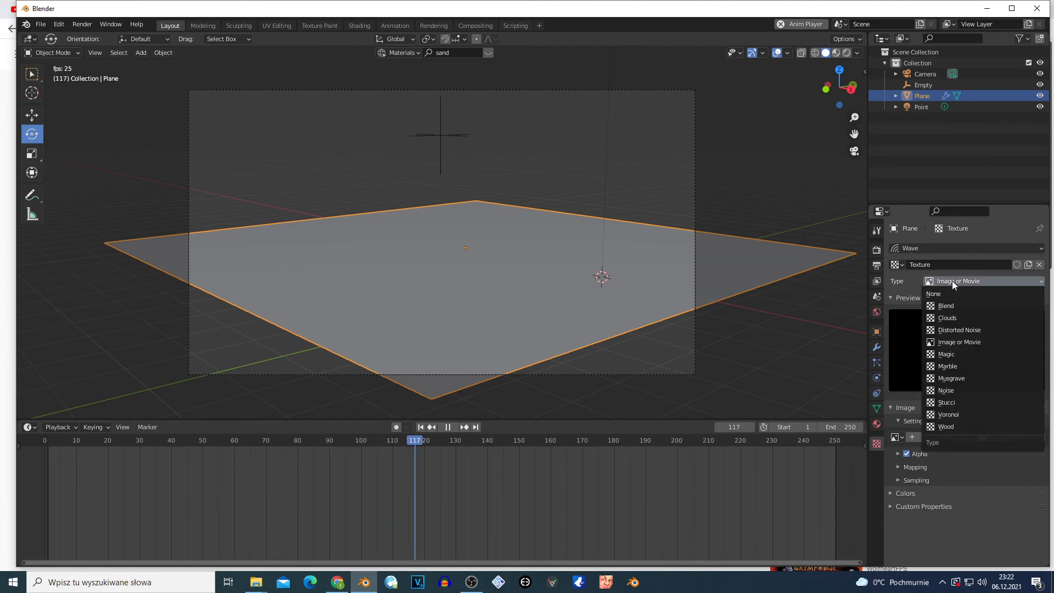
left_click(964, 327)
scroll(465, 304, "up", 6)
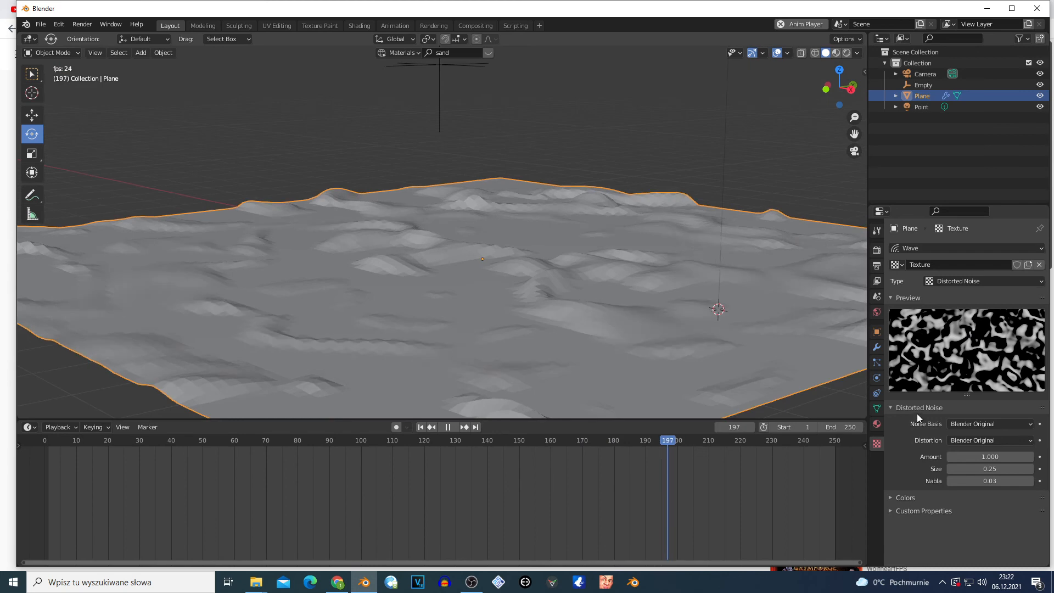
Set the texture's Noise Basis to Voronoi F4 and examine the playing wave through the camera.
left_click(995, 424)
left_click(982, 338)
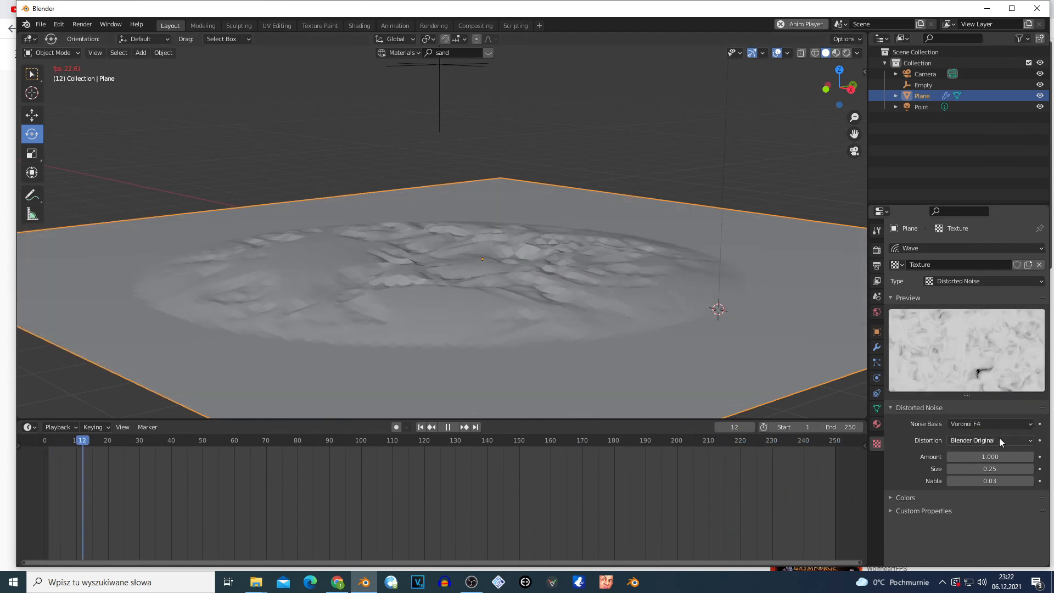
scroll(360, 303, "up", 2)
scroll(360, 305, "down", 2)
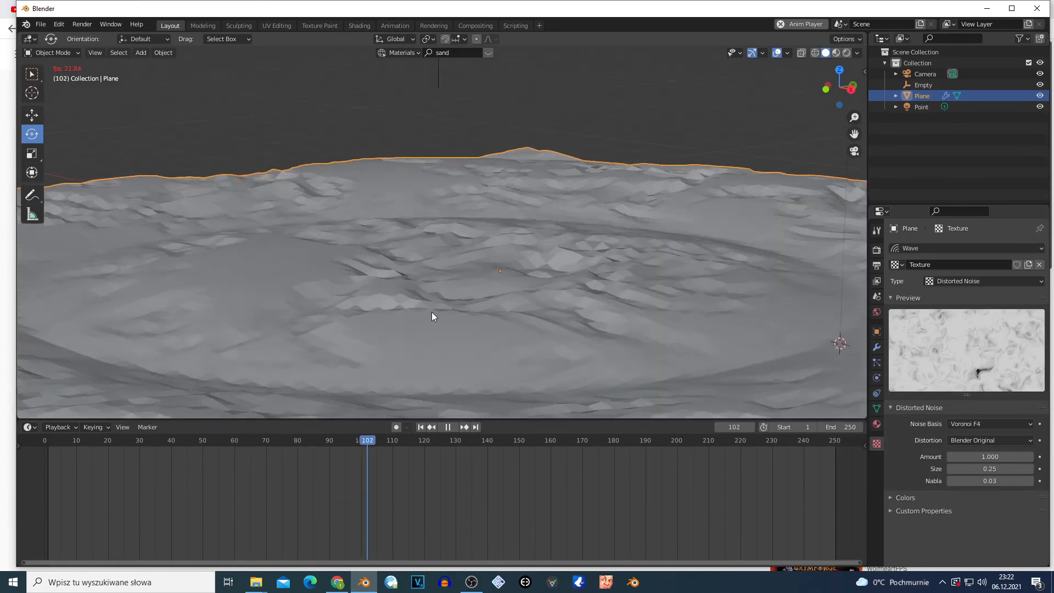
key("KP_0")
scroll(398, 317, "up", 2)
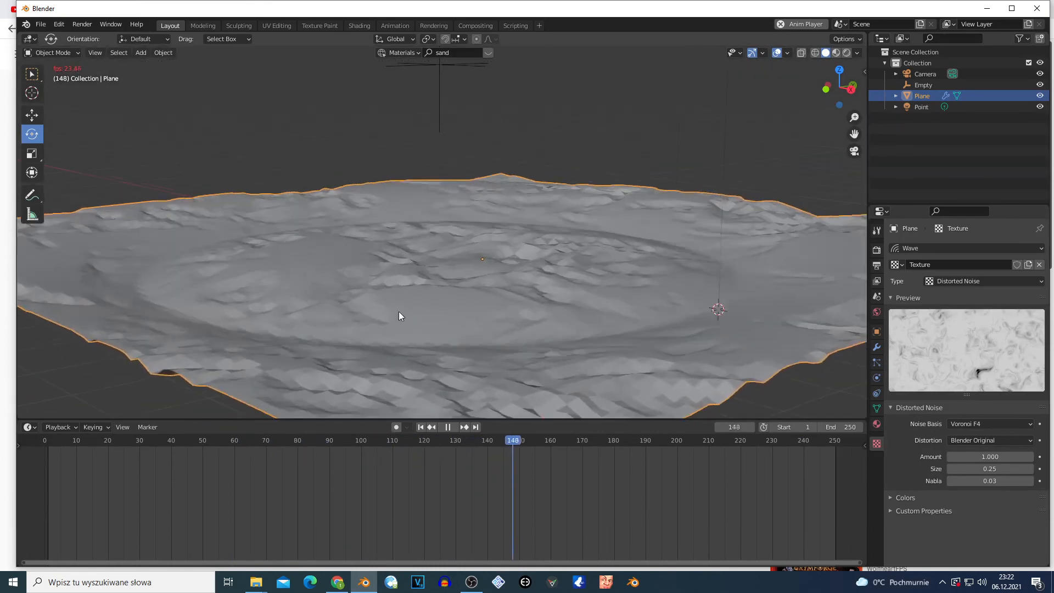
Pause the animation to set the texture's Distortion to Voronoi F3, and resume playback.
key("space")
left_click(978, 436)
left_click(1000, 362)
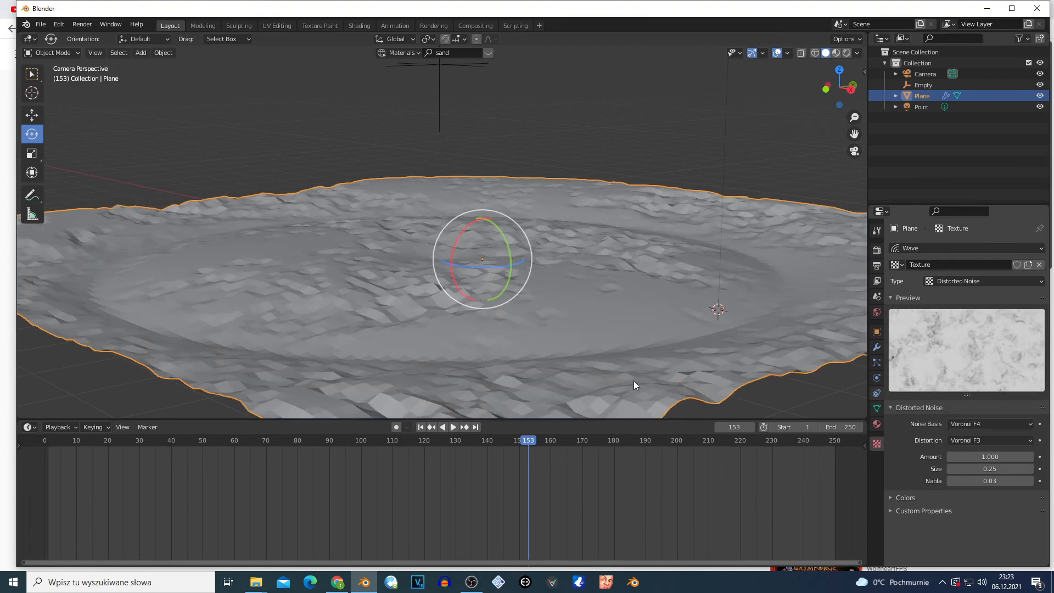
key("space")
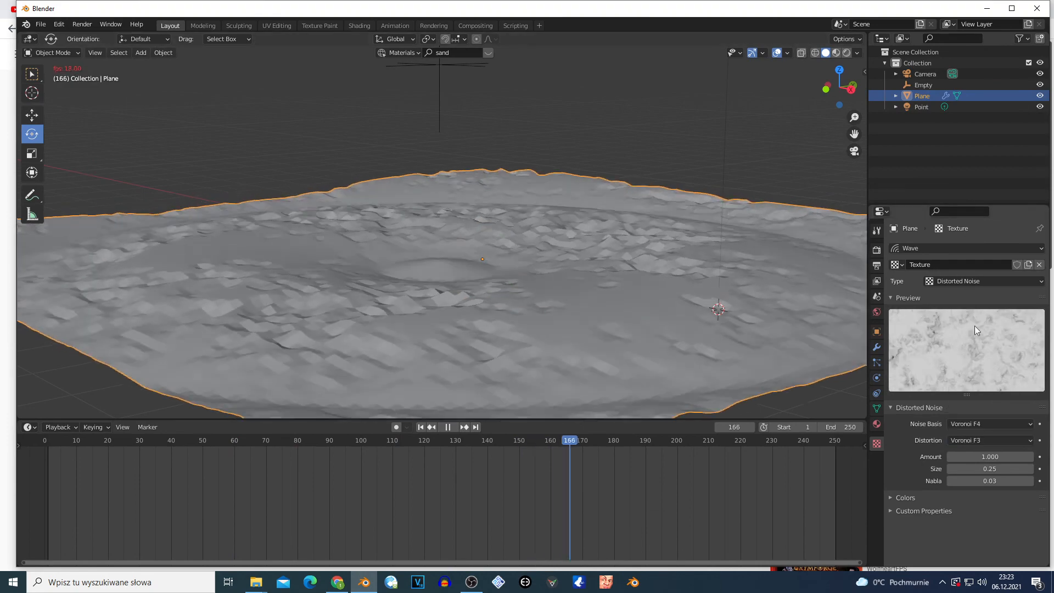
Try the Noise texture type, switch the texture to Voronoi, and stop playback at frame 137.
left_click(949, 279)
left_click(976, 390)
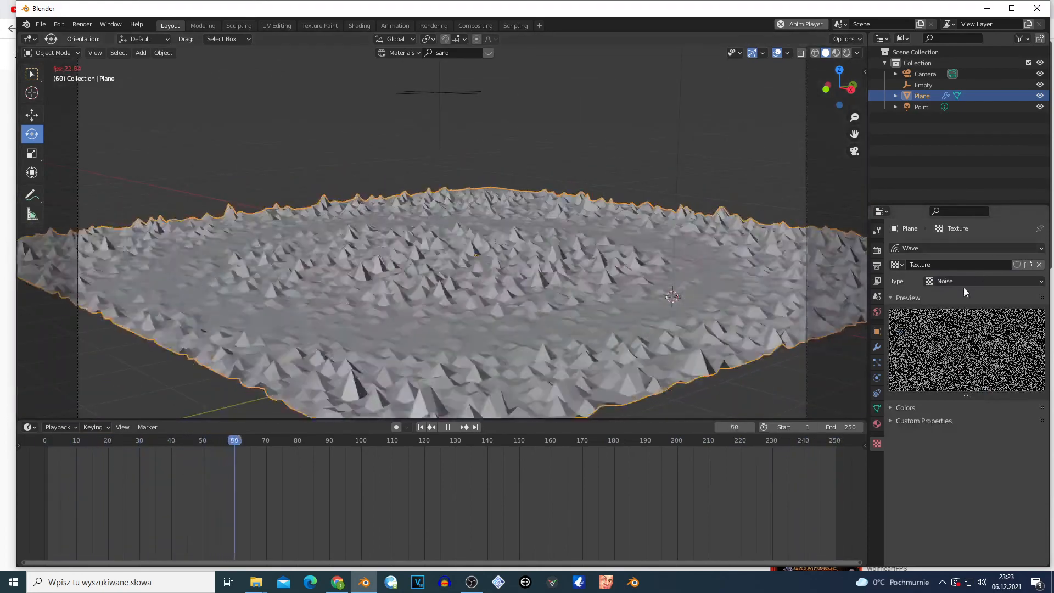
left_click(964, 280)
left_click(969, 412)
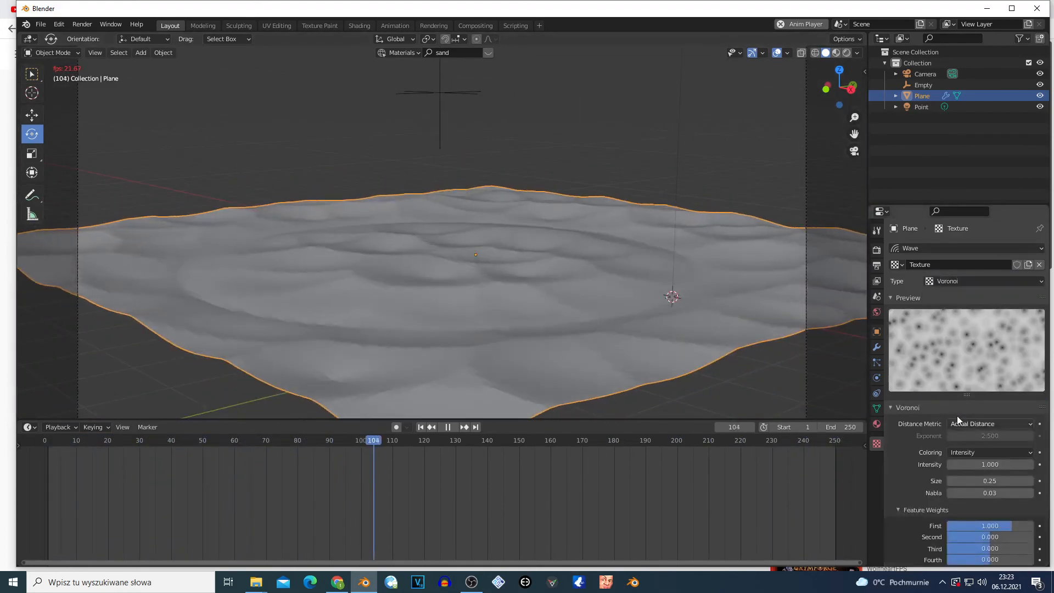
key("KP_0")
key("space")
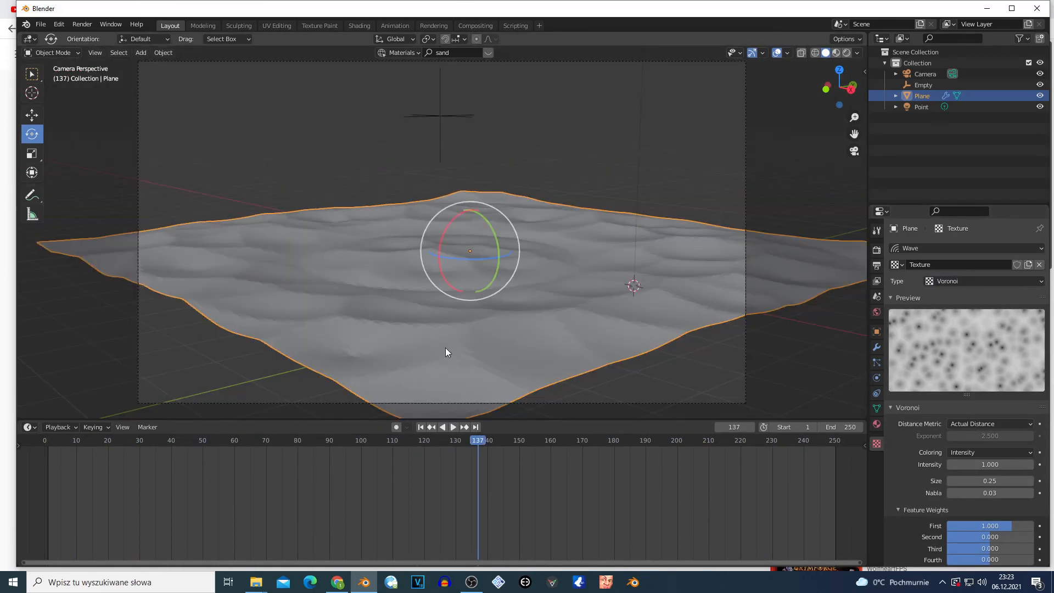
Reposition the camera with walk navigation to frame the rippled plane from a low angle, and return to the plane's modifier settings.
key("a")
key("s")
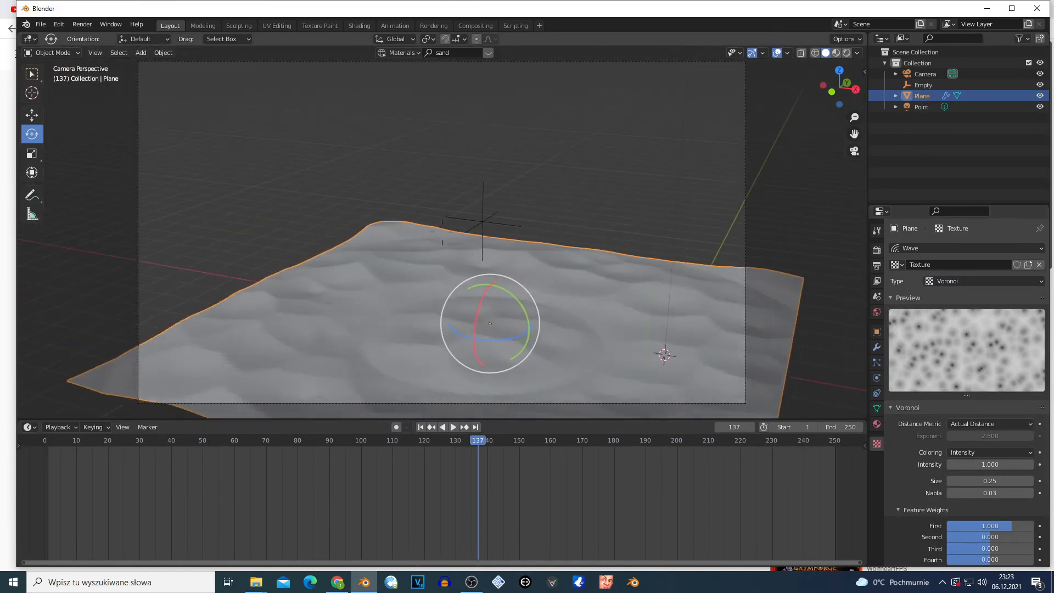
key("d")
key("d")
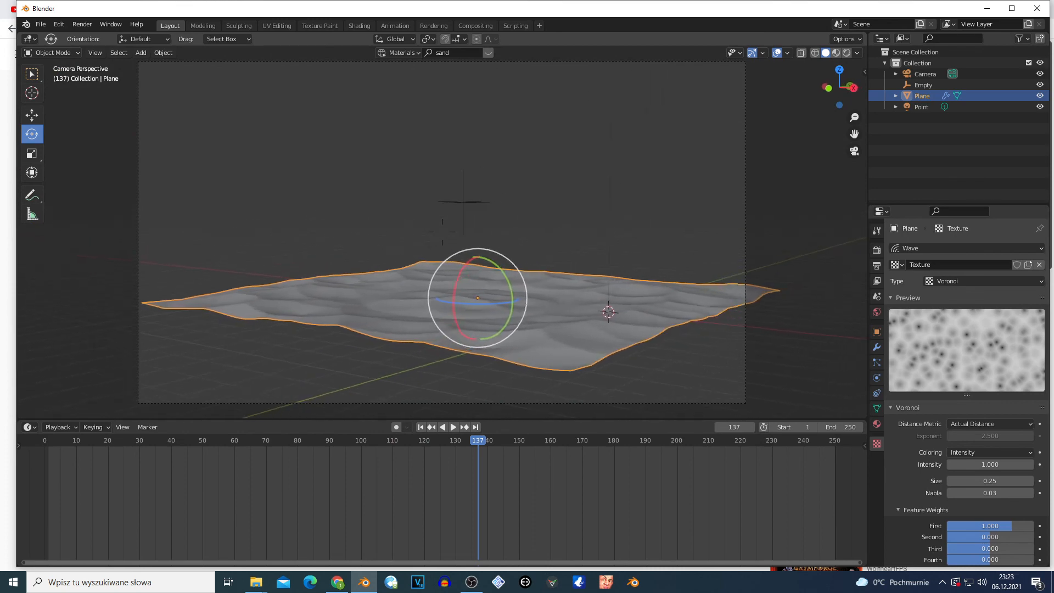
left_click(442, 231)
left_click(877, 347)
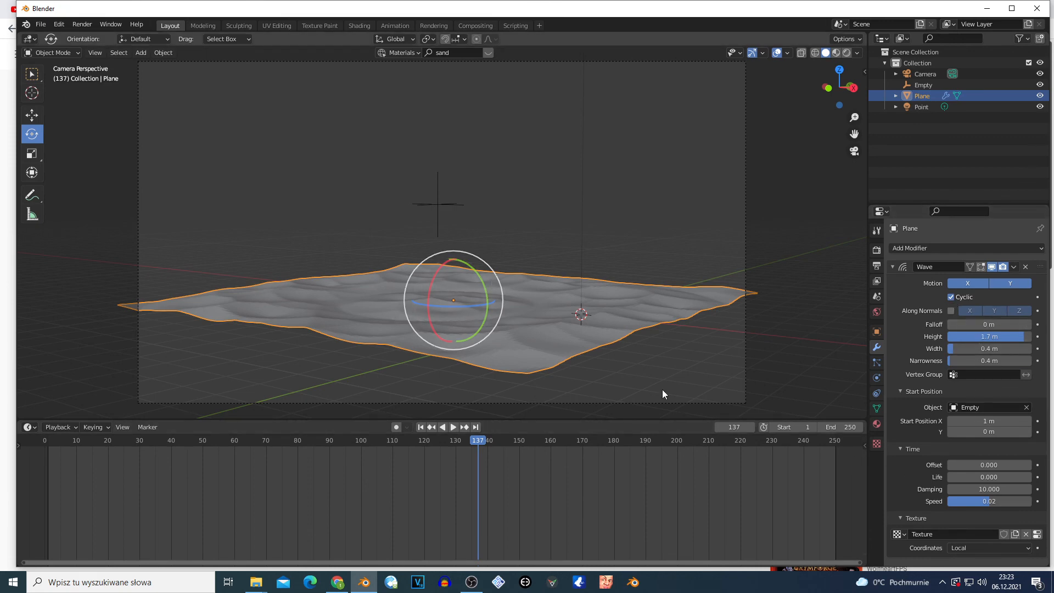
scroll(592, 351, "up", 3)
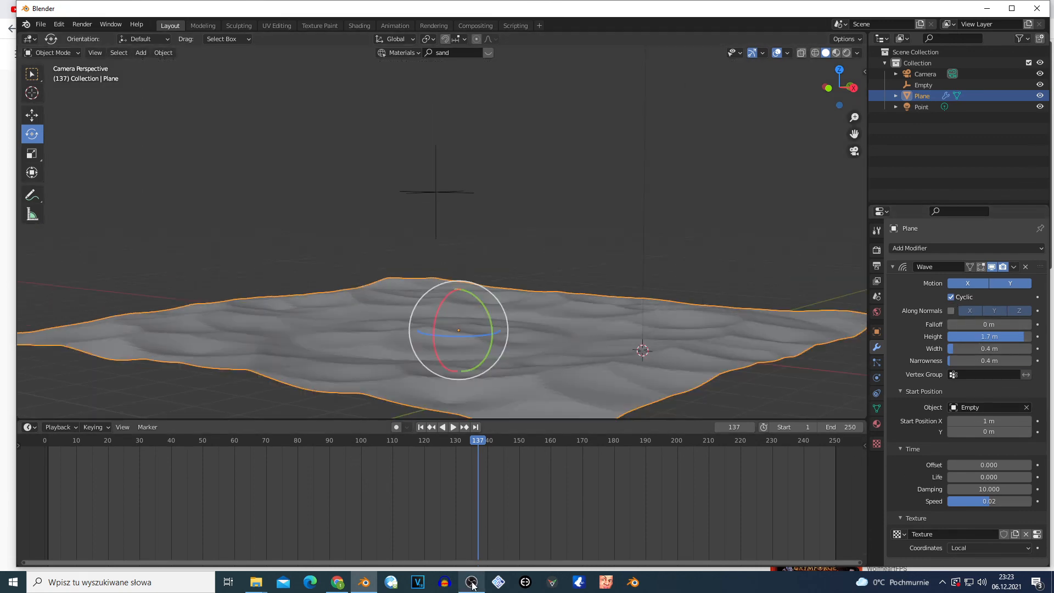
left_click(472, 583)
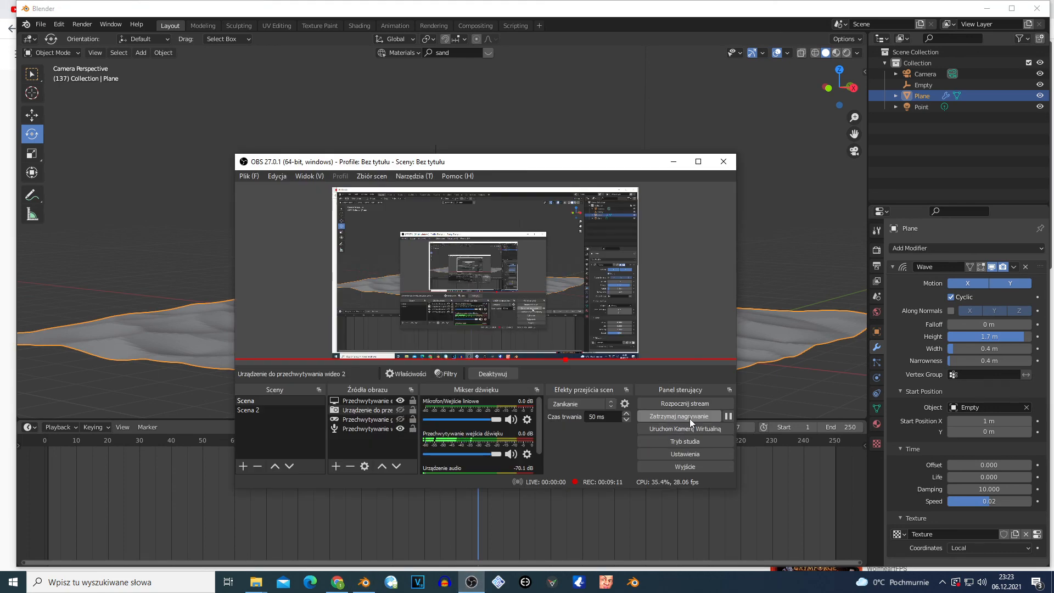